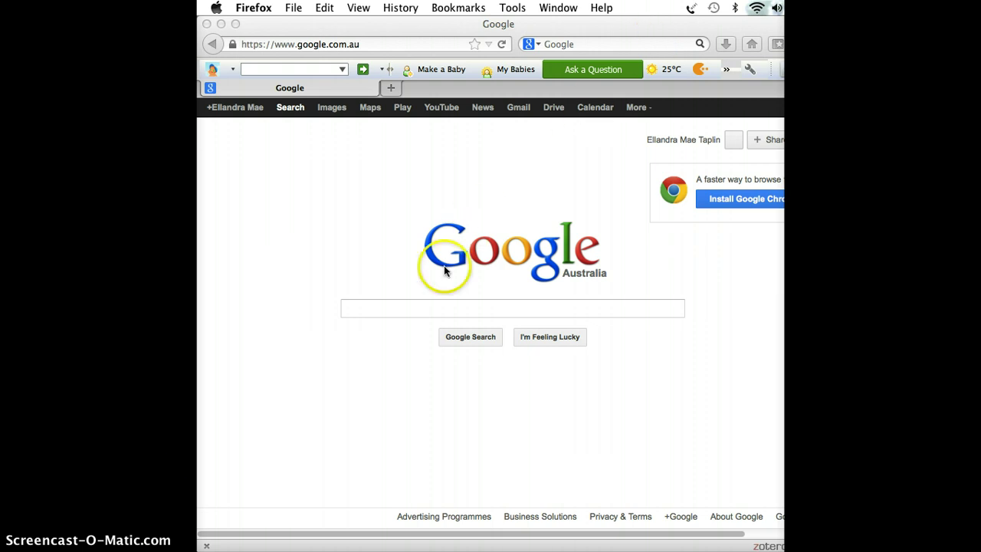
Search Google for "Murdoch University APA referencing".
{"action": "left_click", "coordinate": [403, 308]}
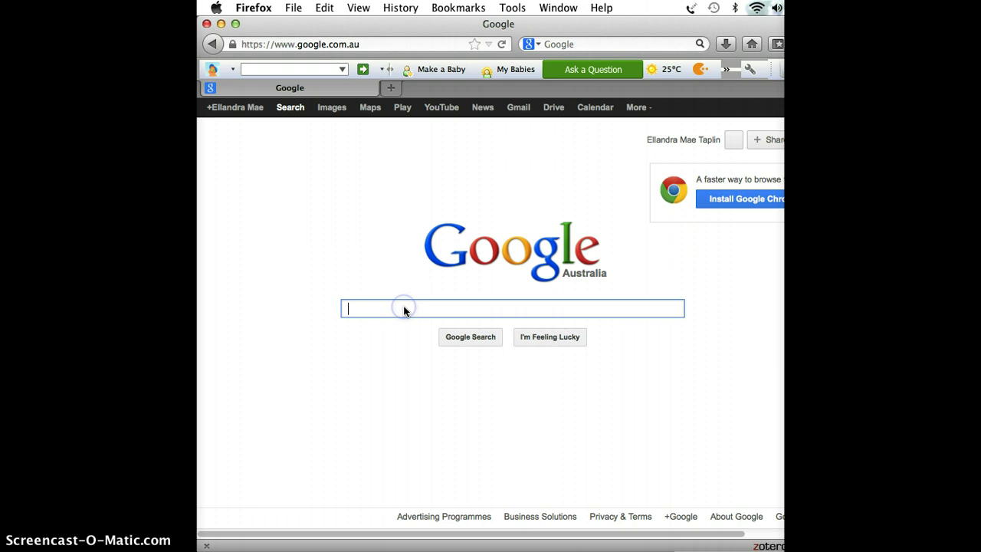
{"action": "type", "text": "Mr"}
{"action": "key", "text": "BackSpace"}
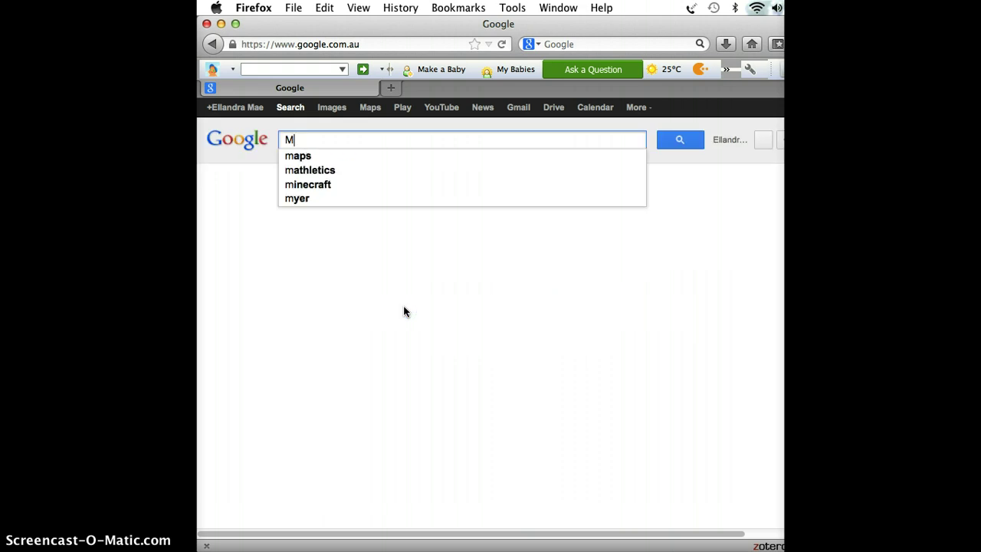
{"action": "type", "text": "urdoch Univer"}
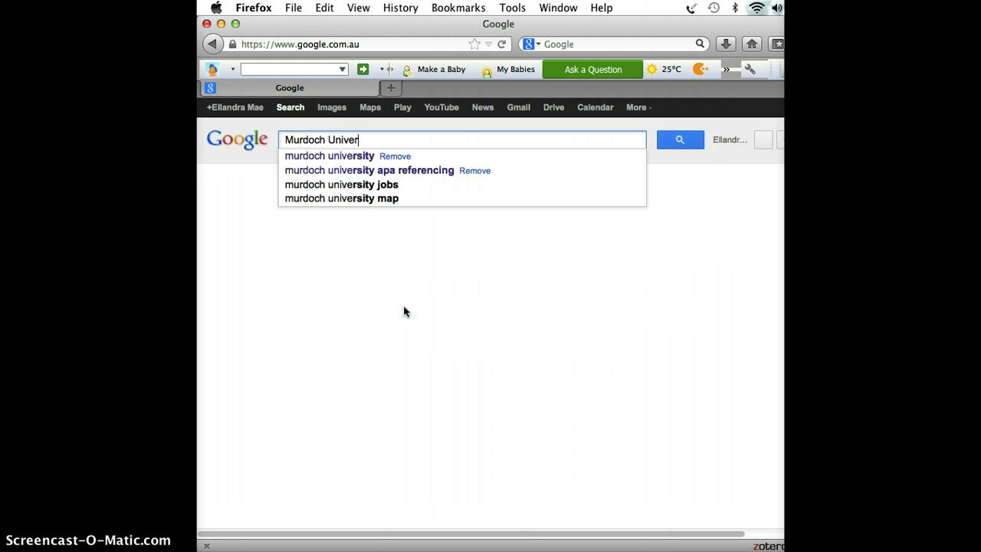
{"action": "type", "text": "sity APA"}
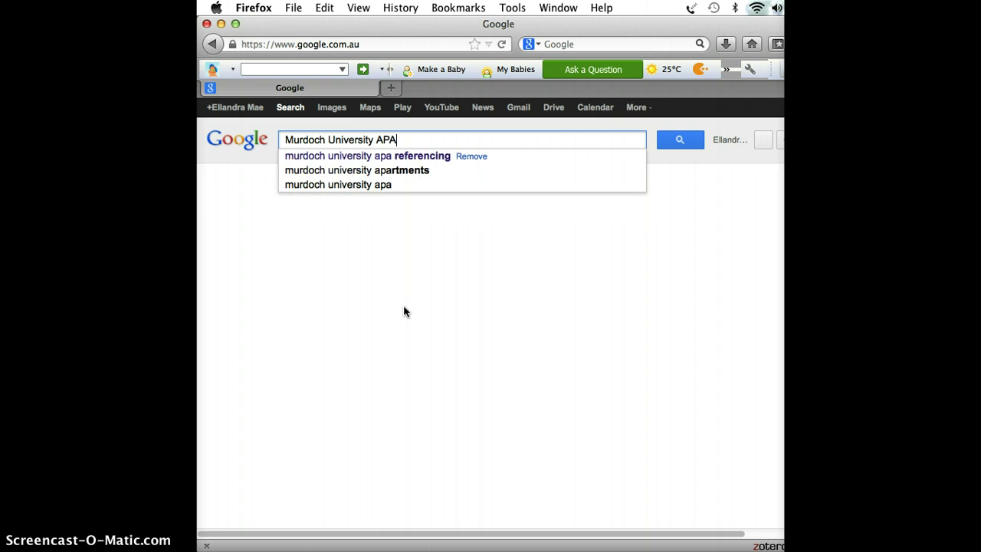
{"action": "type", "text": " referencing"}
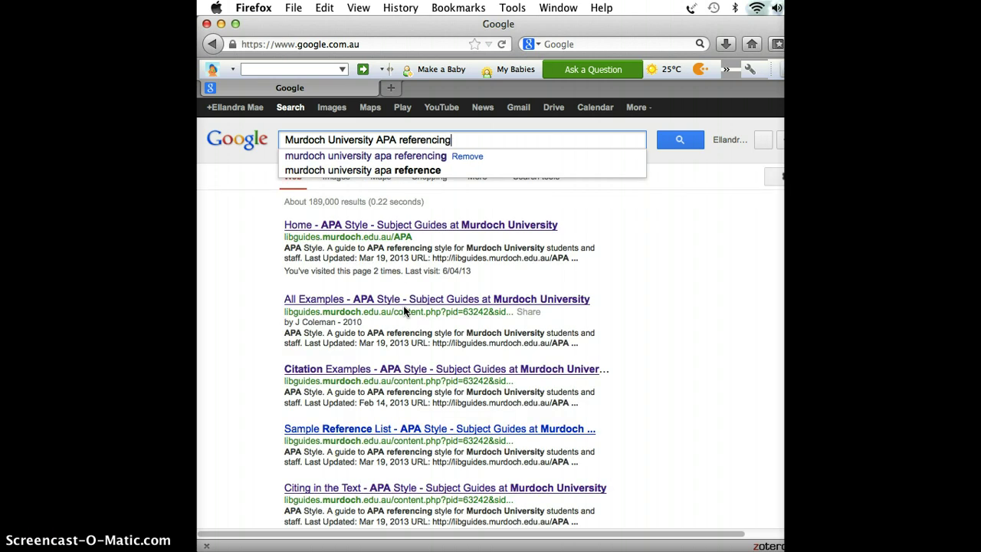
{"action": "key", "text": "Return"}
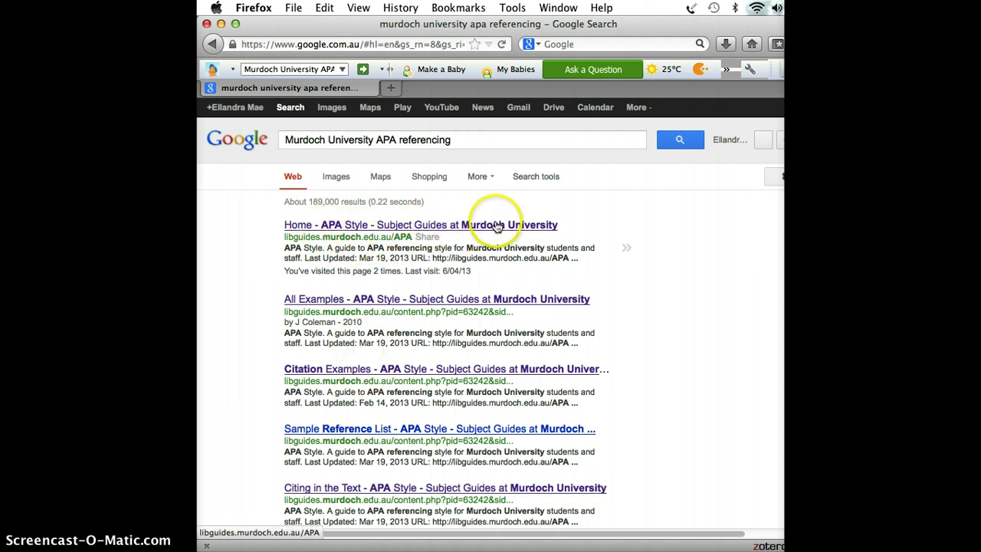
Open Murdoch University's APA Style guide and view its reference list entry format for Internet Documents.
{"action": "left_click", "coordinate": [370, 225]}
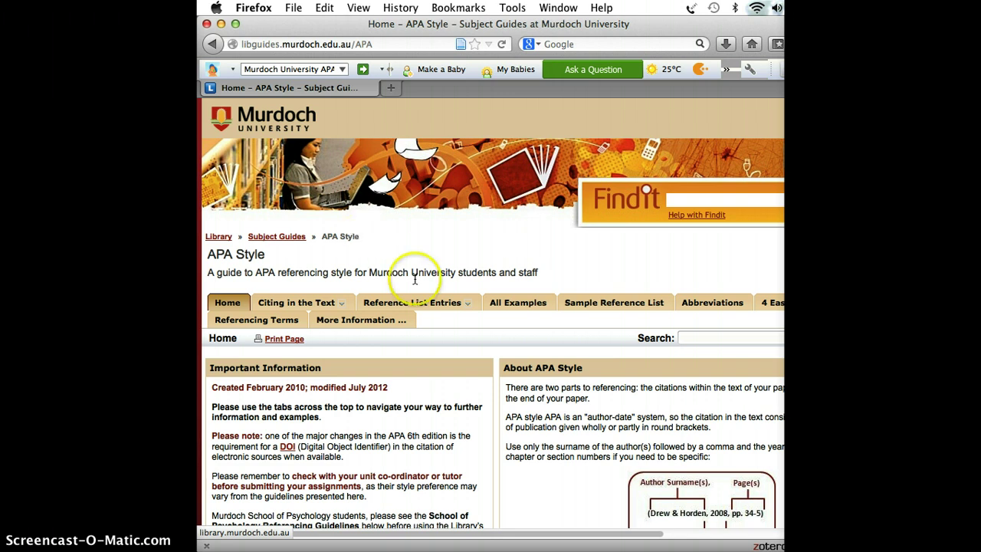
{"action": "mouse_move", "coordinate": [426, 302]}
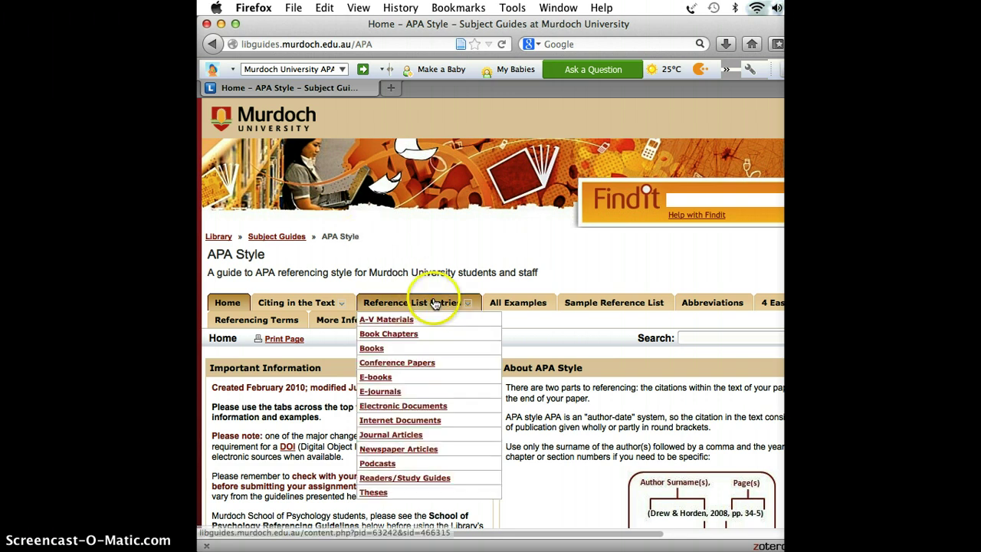
{"action": "left_click", "coordinate": [424, 422]}
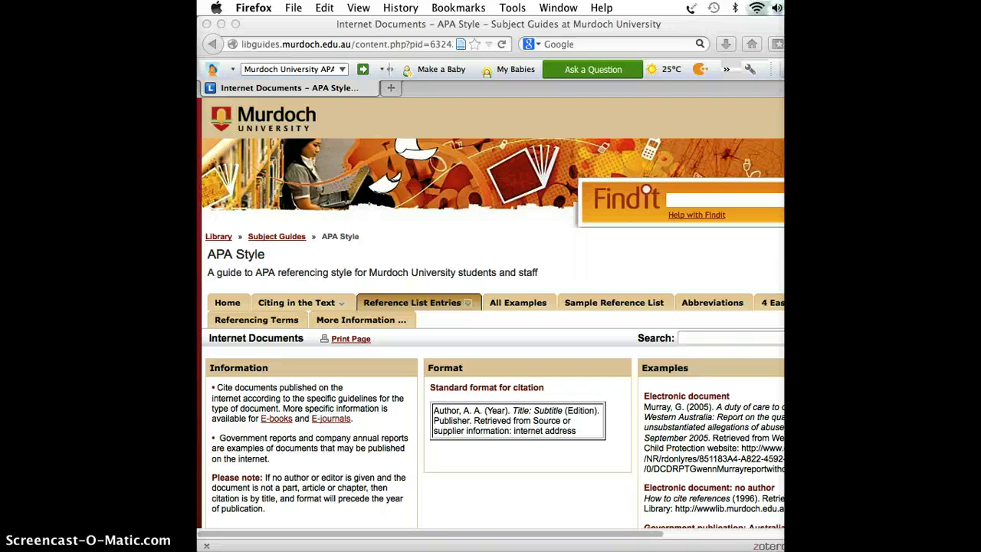
Search the web for "math cats" and open the Math Cats -- fun math for kids website.
{"action": "left_click", "coordinate": [568, 44]}
{"action": "type", "text": "math cats"}
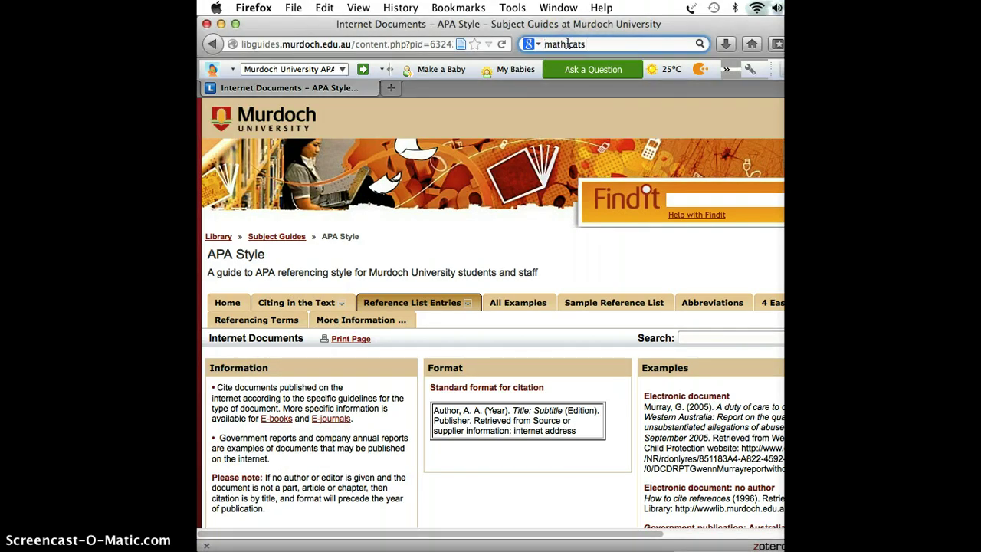
{"action": "key", "text": "Return"}
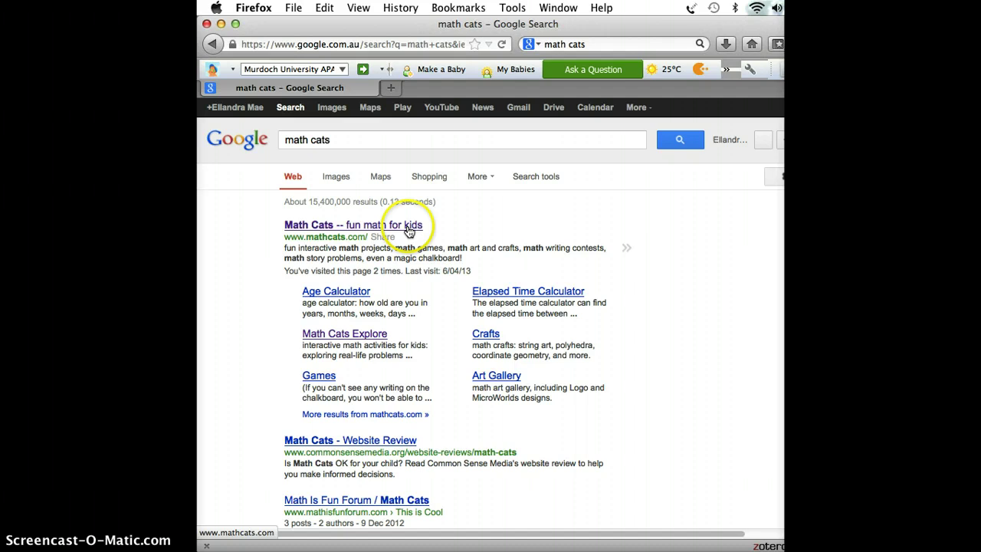
{"action": "left_click", "coordinate": [391, 225]}
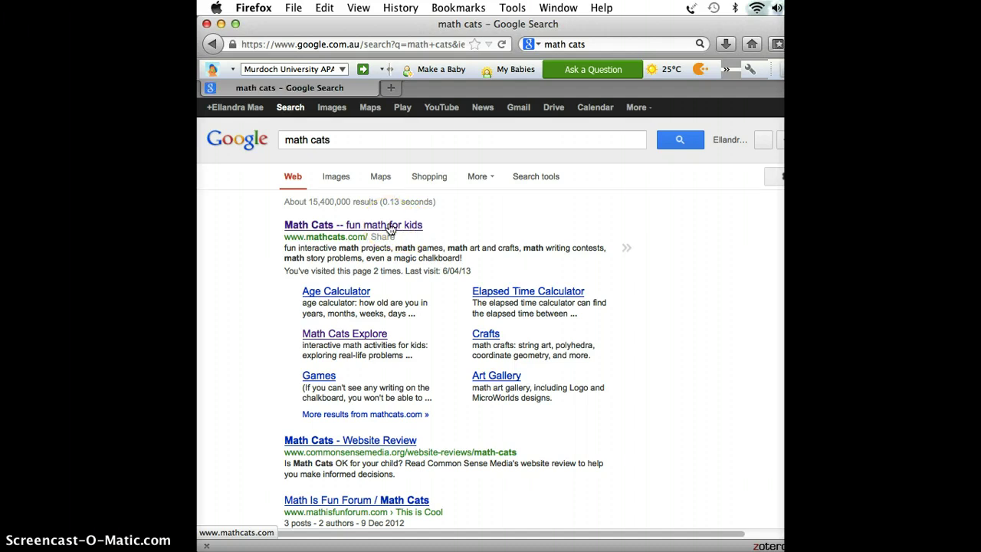
{"action": "left_click", "coordinate": [387, 227]}
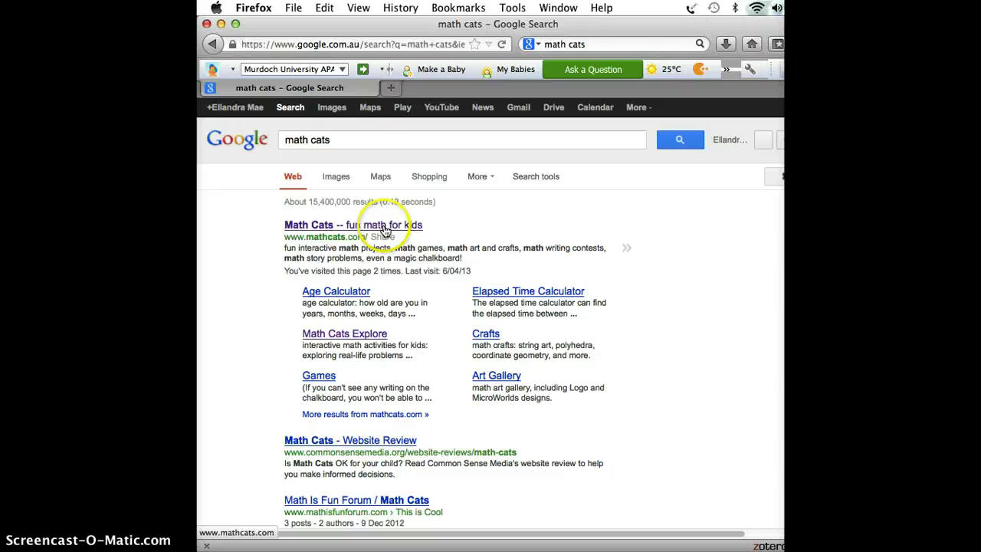
{"action": "left_click", "coordinate": [379, 233]}
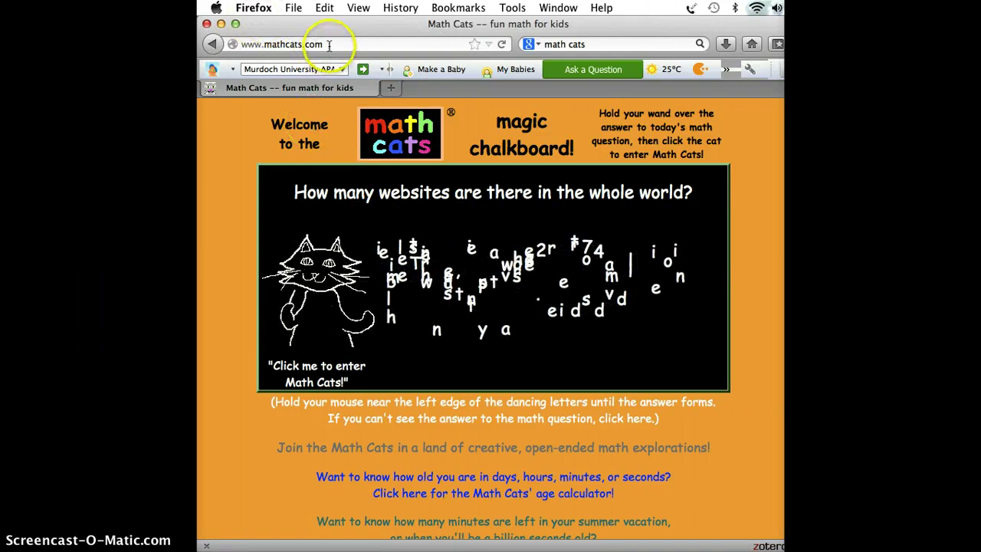
Examine the Math Cats site's web address and the copyright details at the end of its home page.
{"action": "left_click", "coordinate": [242, 44]}
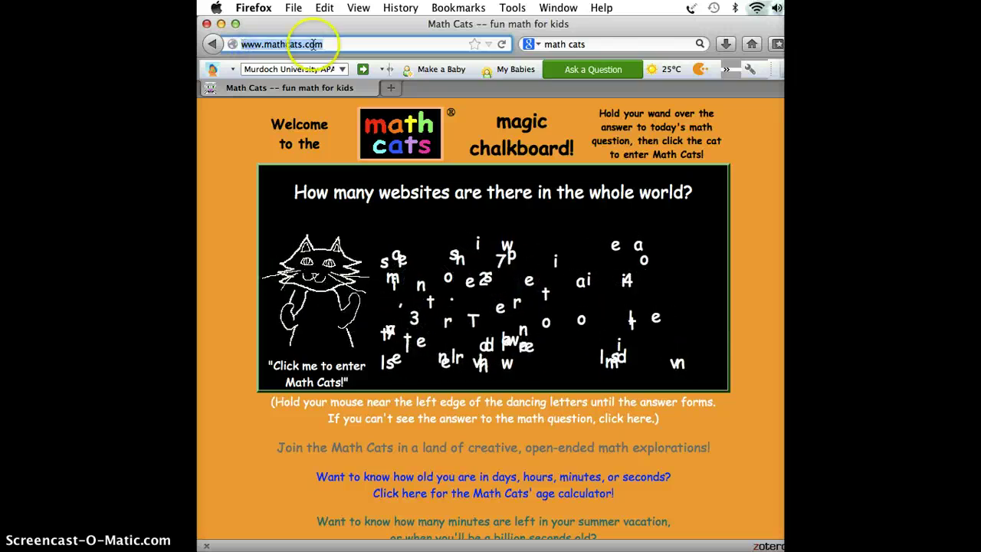
{"action": "left_click", "coordinate": [341, 44]}
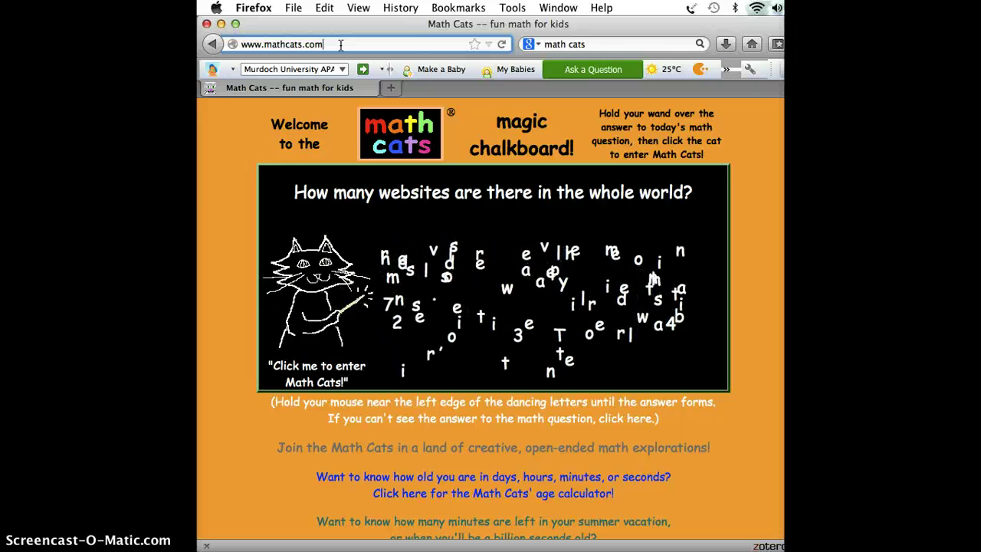
{"action": "scroll", "coordinate": [490, 306], "scroll_direction": "down", "scroll_amount": 5}
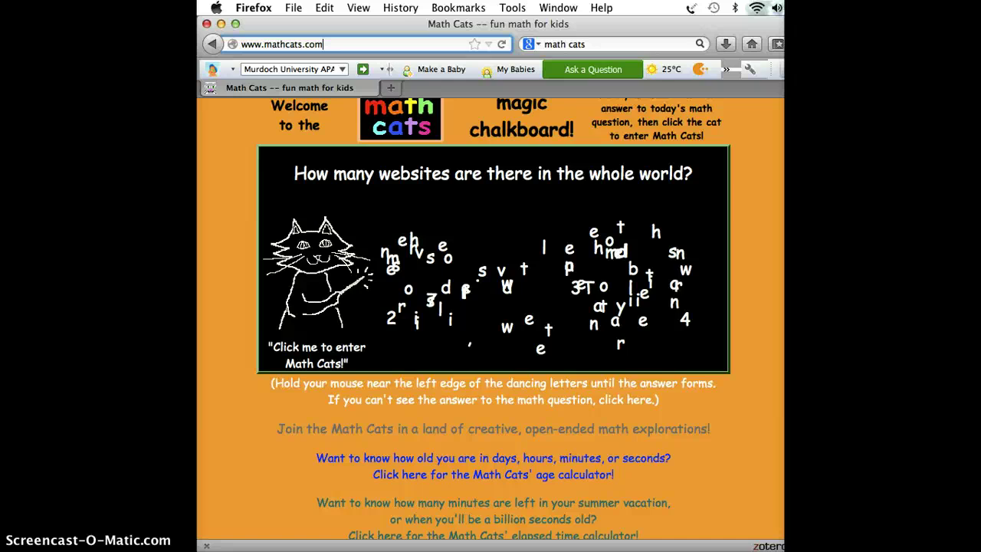
{"action": "scroll", "coordinate": [778, 291], "scroll_direction": "down", "scroll_amount": 10}
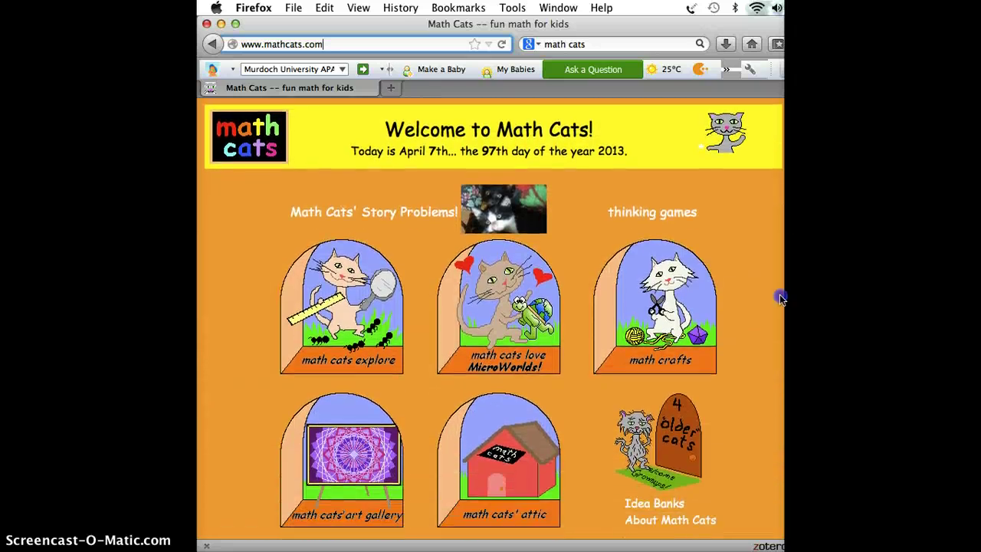
{"action": "scroll", "coordinate": [774, 368], "scroll_direction": "down", "scroll_amount": 10}
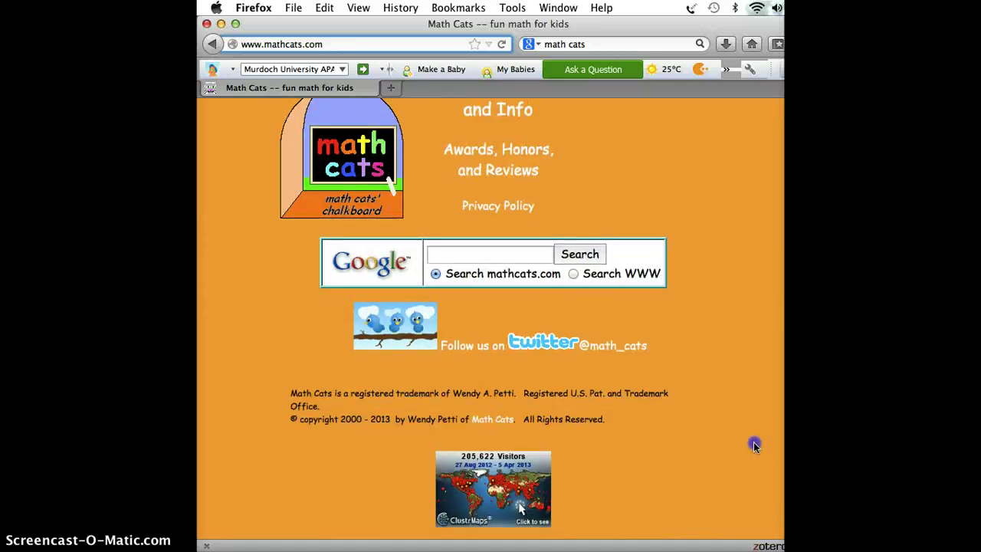
{"action": "left_click", "coordinate": [629, 453]}
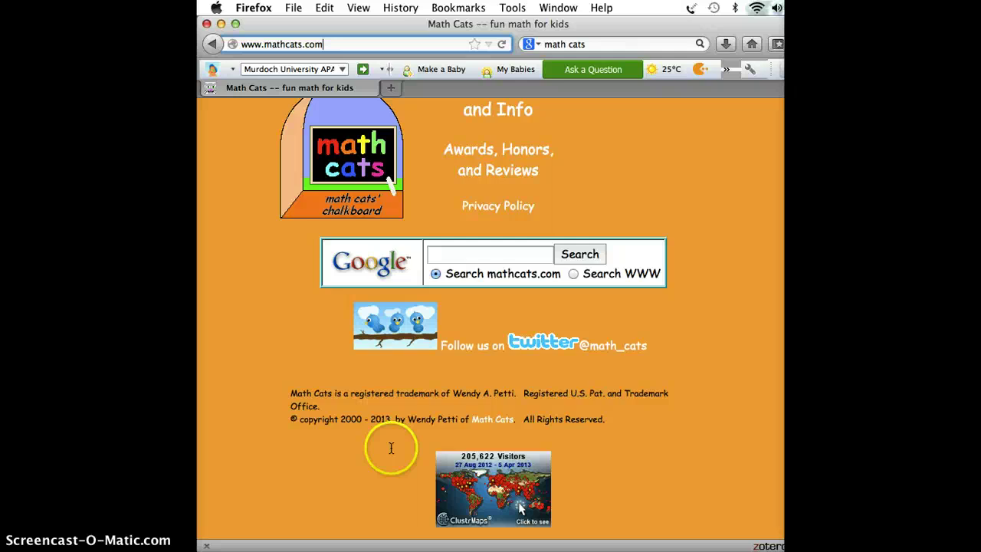
Switch to the EndNote X6 library and choose APA 6th as the reference preview's output style.
{"action": "key", "text": "super+Tab"}
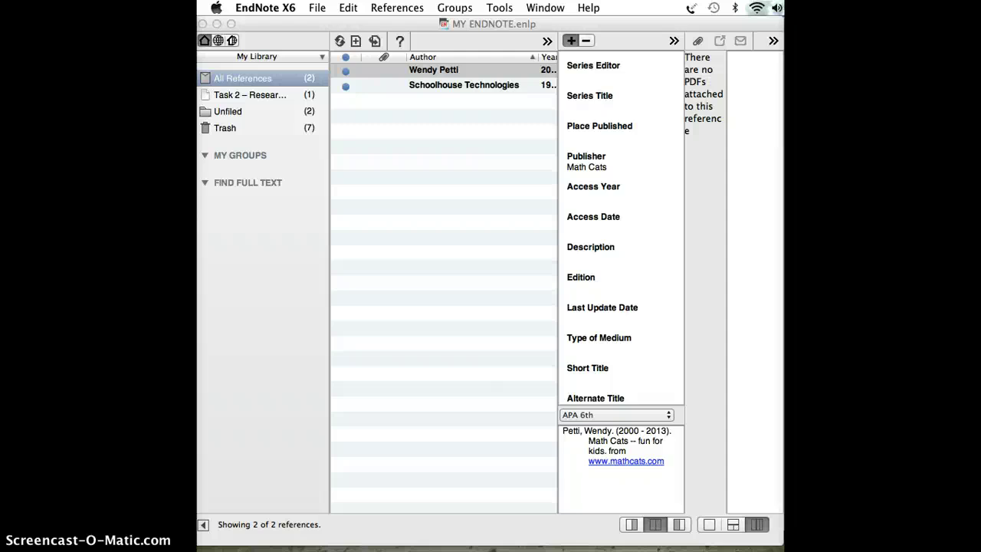
{"action": "left_click", "coordinate": [586, 415]}
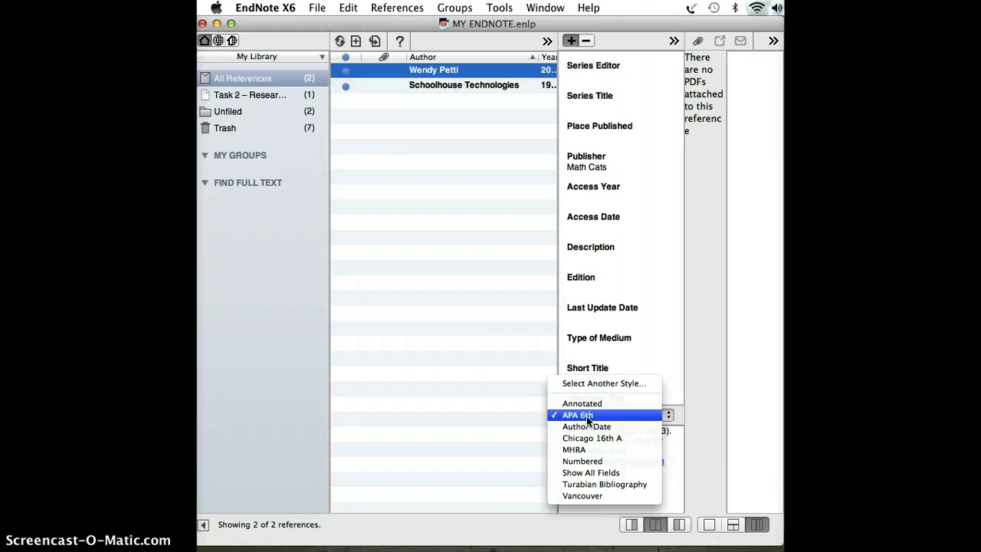
{"action": "left_click", "coordinate": [586, 415]}
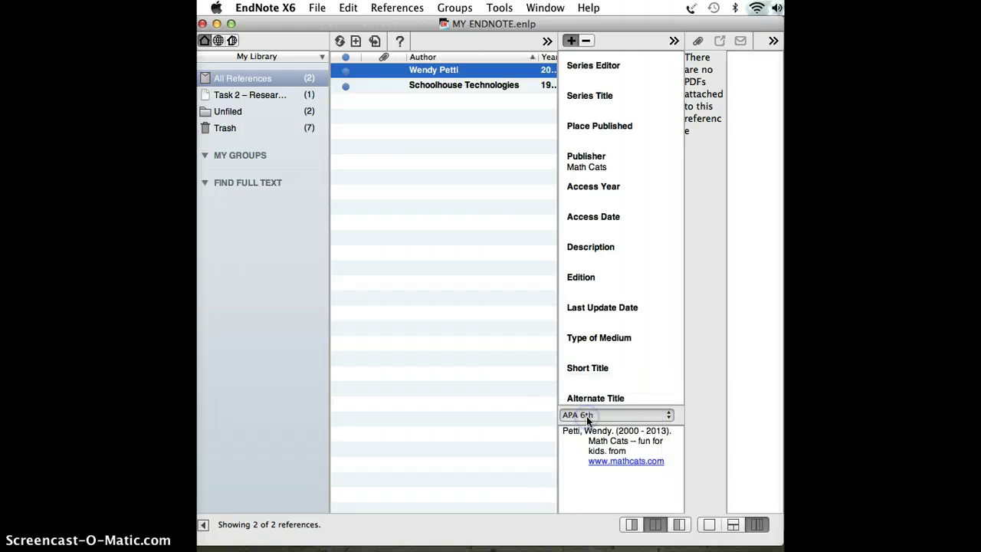
Create a new reference in the library and set its reference type to Web Page.
{"action": "left_click", "coordinate": [355, 42]}
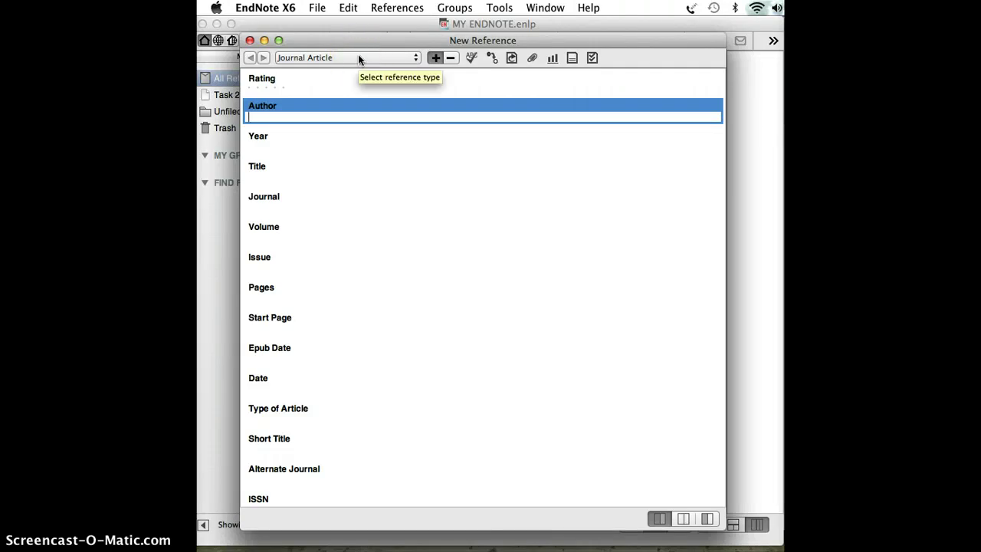
{"action": "left_click", "coordinate": [414, 58]}
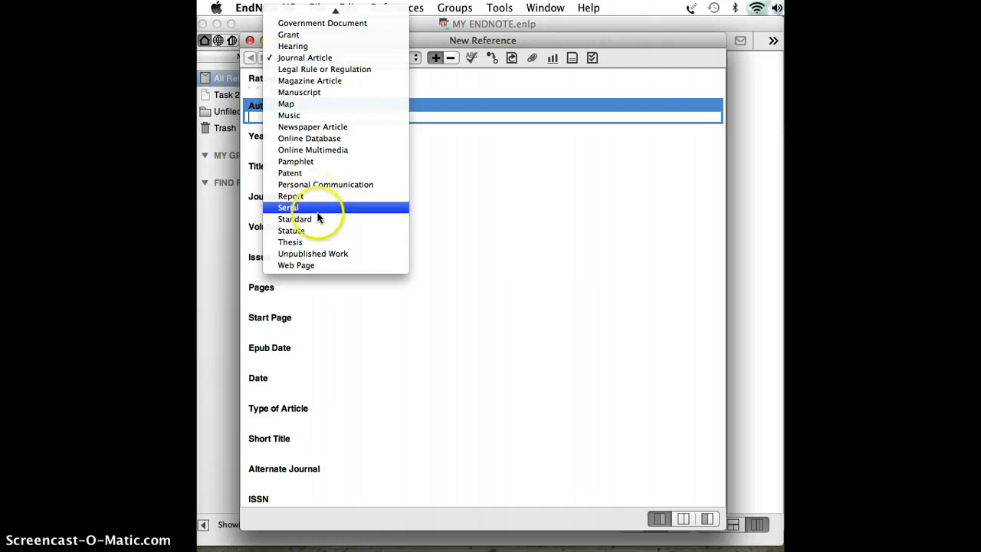
{"action": "left_click", "coordinate": [311, 264]}
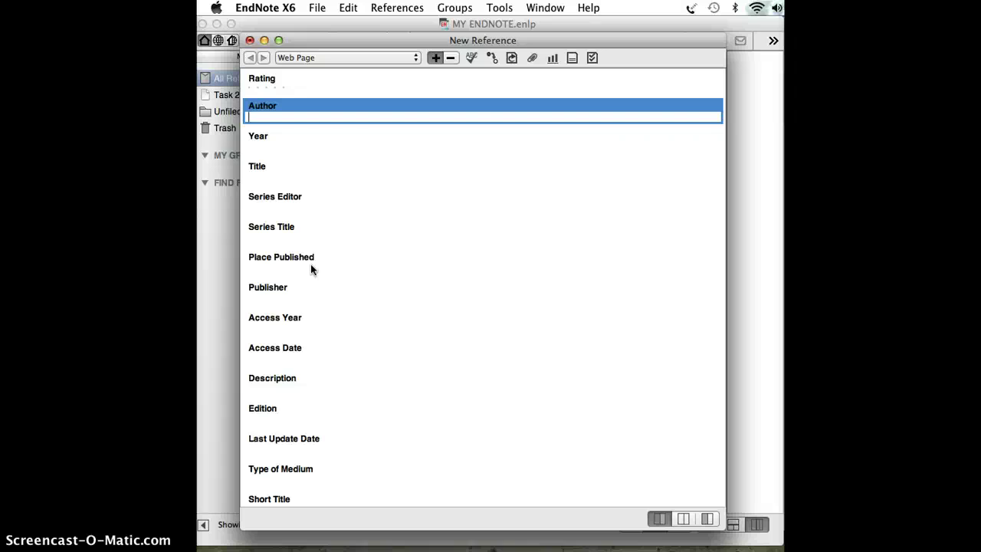
Enter the website author's full name, the year 2000 - 2013 and the title "Math Cats -- fun for kids" in the new reference.
{"action": "type", "text": "wendy Petti"}
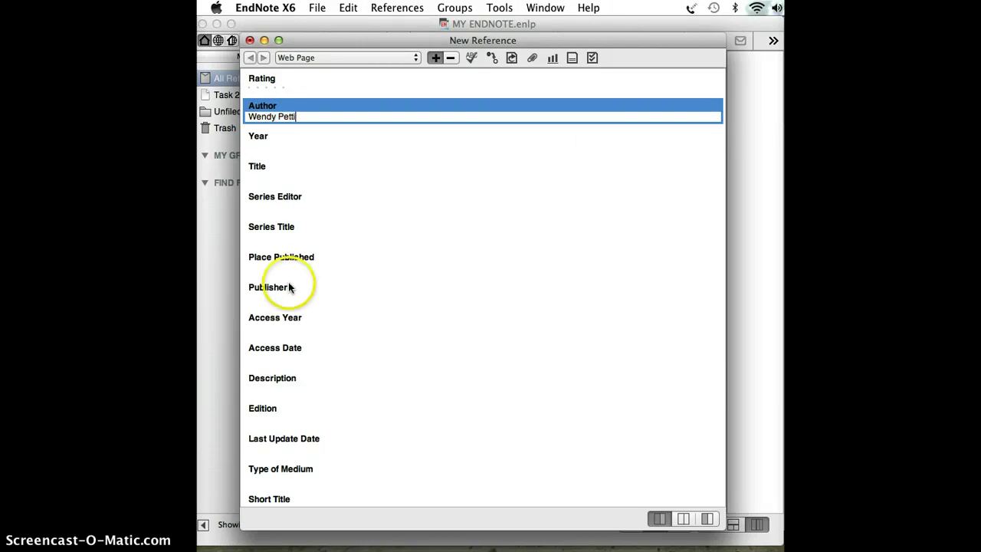
{"action": "left_click", "coordinate": [268, 147]}
{"action": "type", "text": "2"}
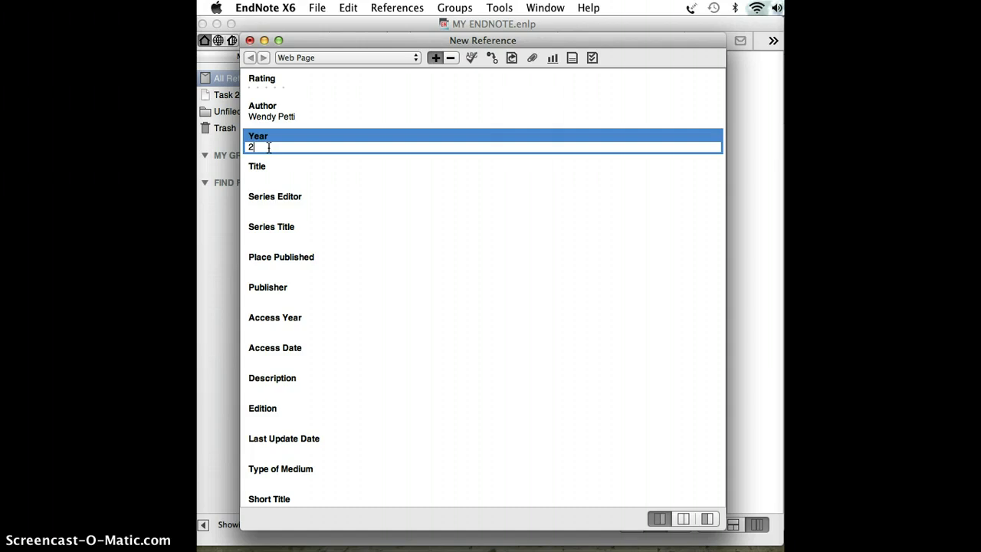
{"action": "type", "text": "000 - 2013"}
{"action": "left_click", "coordinate": [258, 177]}
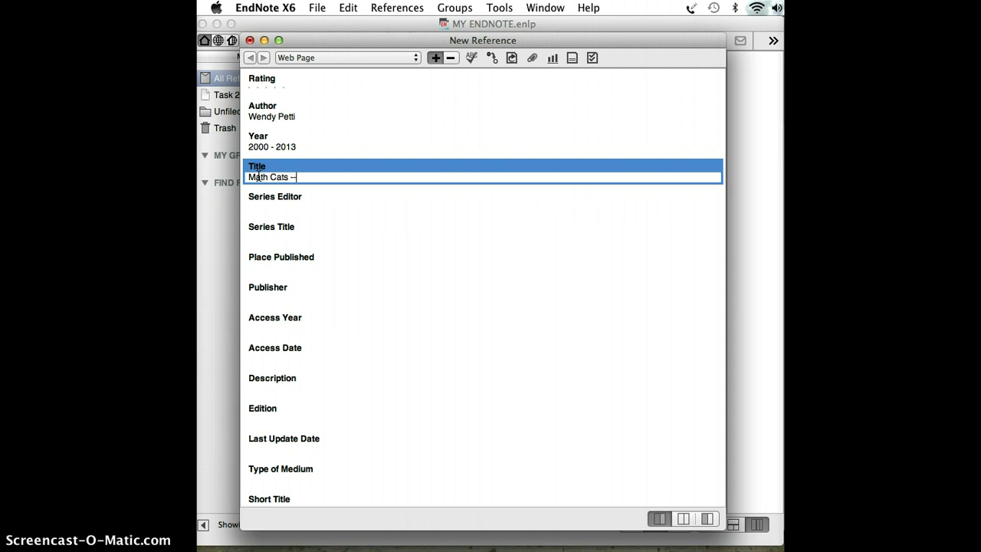
{"action": "type", "text": "Math Cats -- fun for kids"}
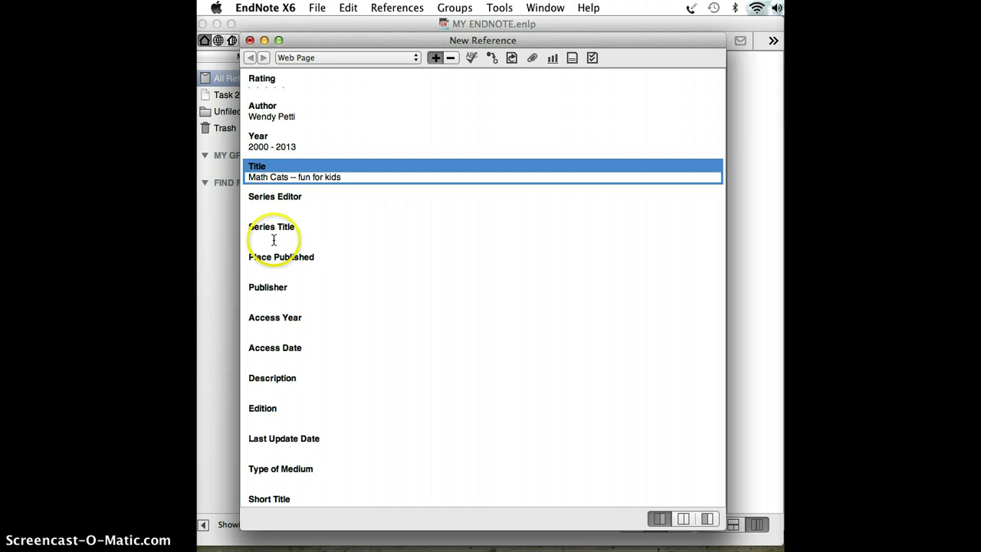
{"action": "left_click", "coordinate": [264, 303]}
{"action": "type", "text": "Math Cats"}
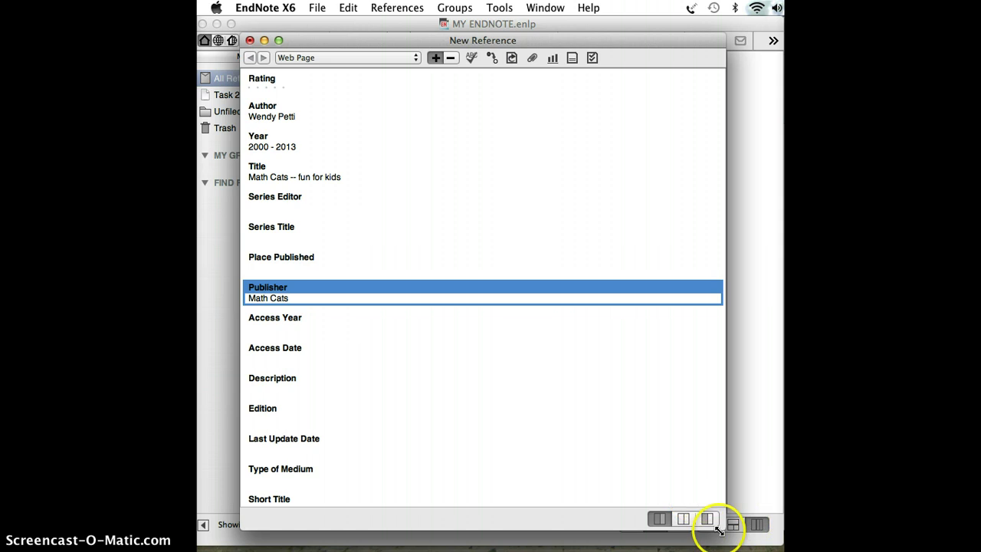
{"action": "left_click_drag", "start_coordinate": [719, 525], "coordinate": [723, 510]}
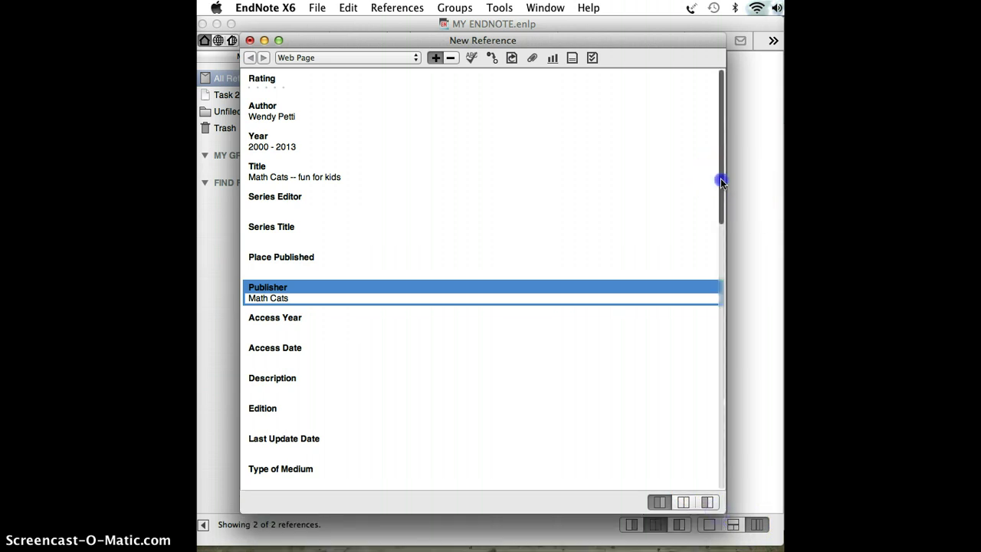
{"action": "left_click_drag", "start_coordinate": [720, 178], "coordinate": [628, 437]}
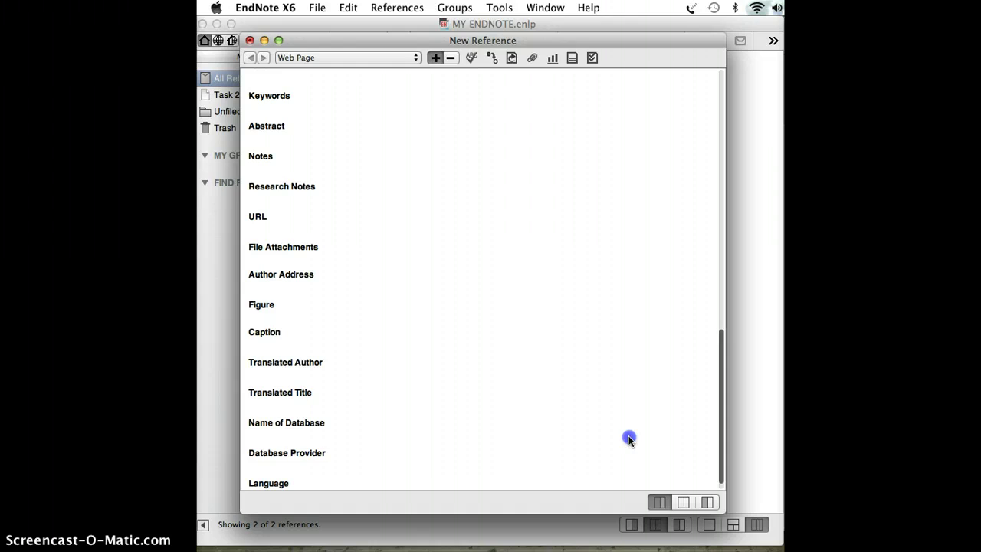
{"action": "left_click", "coordinate": [274, 221]}
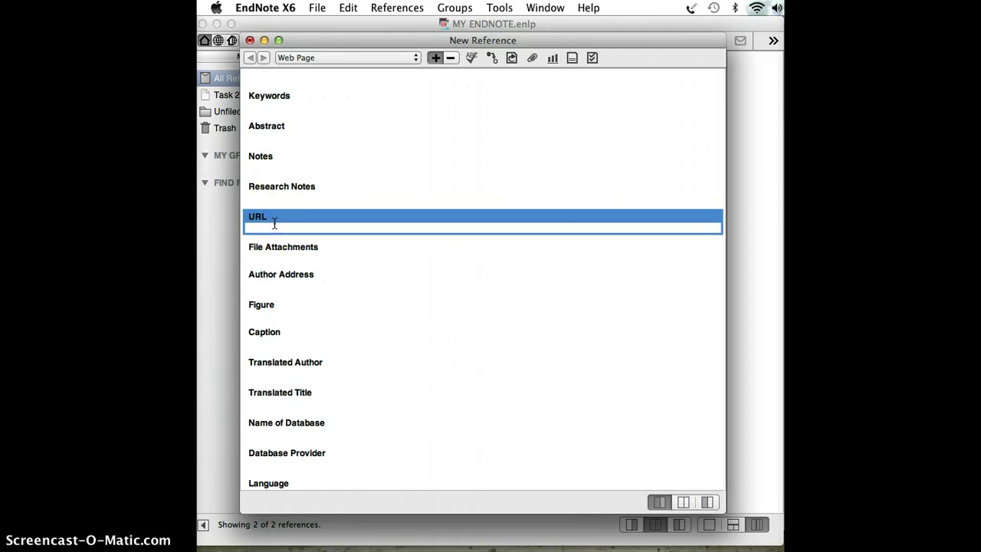
{"action": "type", "text": "www.mathcats.com"}
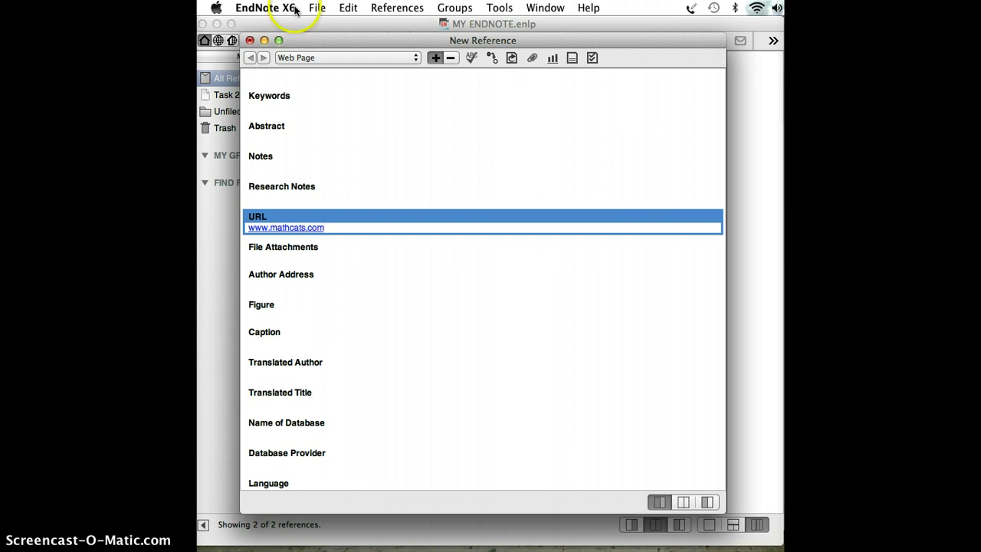
Save and close the new Math Cats reference, and highlight its formatted APA 6th entry in the library preview.
{"action": "left_click", "coordinate": [308, 43]}
{"action": "left_click", "coordinate": [315, 8]}
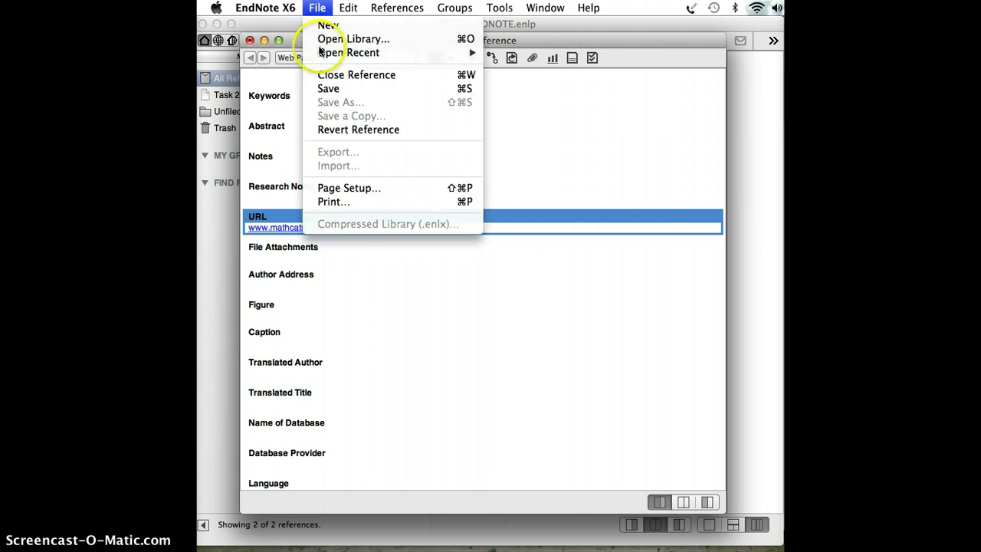
{"action": "left_click", "coordinate": [328, 88]}
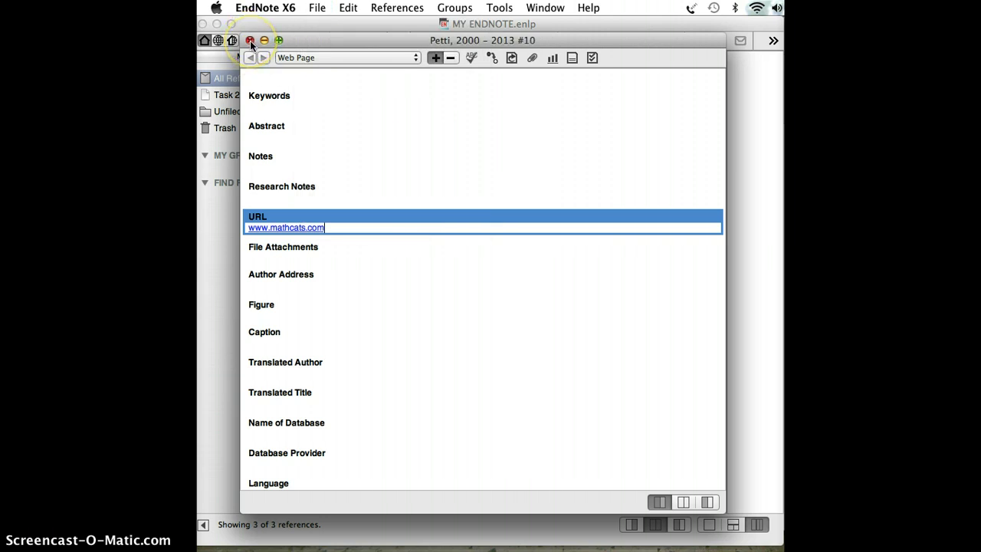
{"action": "left_click", "coordinate": [250, 41]}
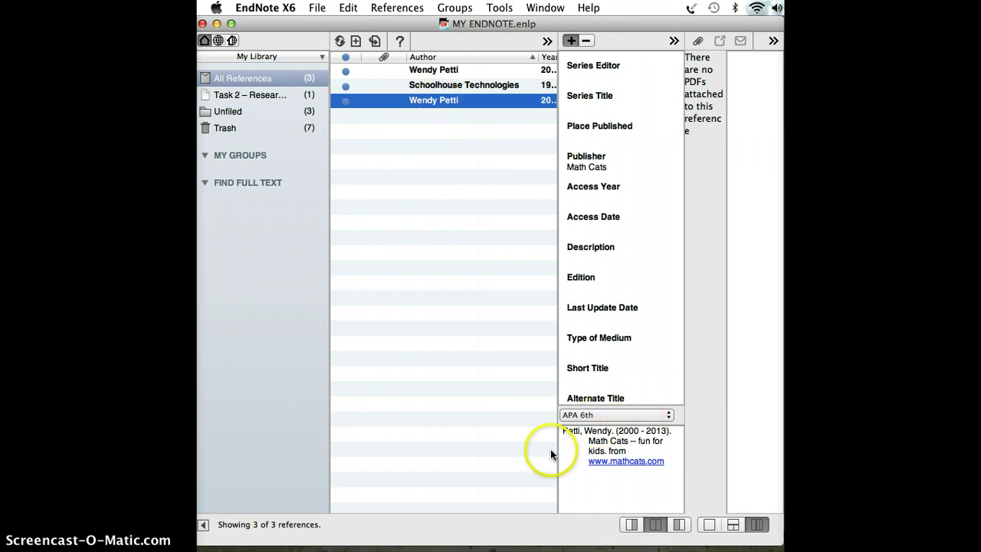
{"action": "left_click", "coordinate": [568, 433]}
{"action": "left_click_drag", "start_coordinate": [568, 434], "coordinate": [653, 474]}
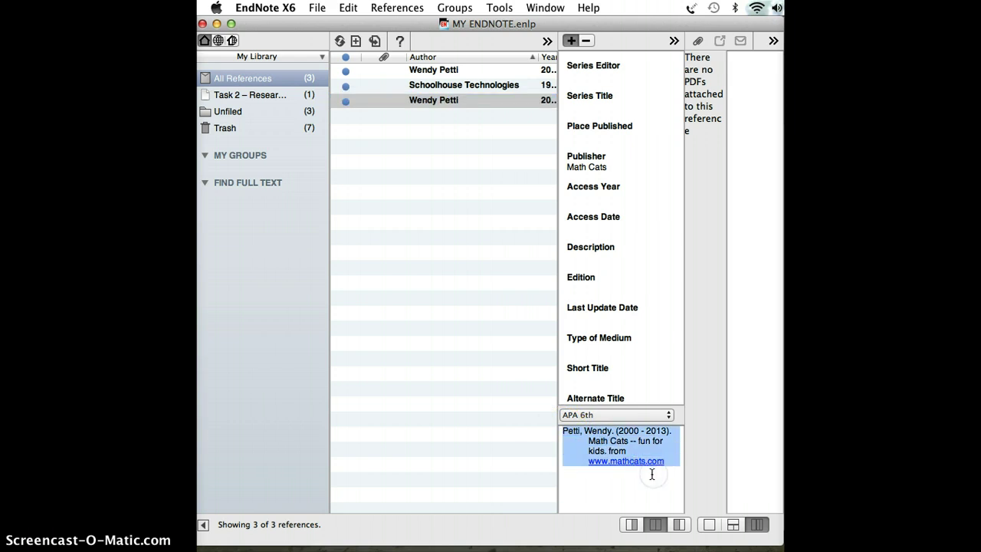
Switch to the Word document, find "math cats" with EndNote X6's Find Citation(s), and insert the first matching reference below "Reference:".
{"action": "key", "text": "super+Tab"}
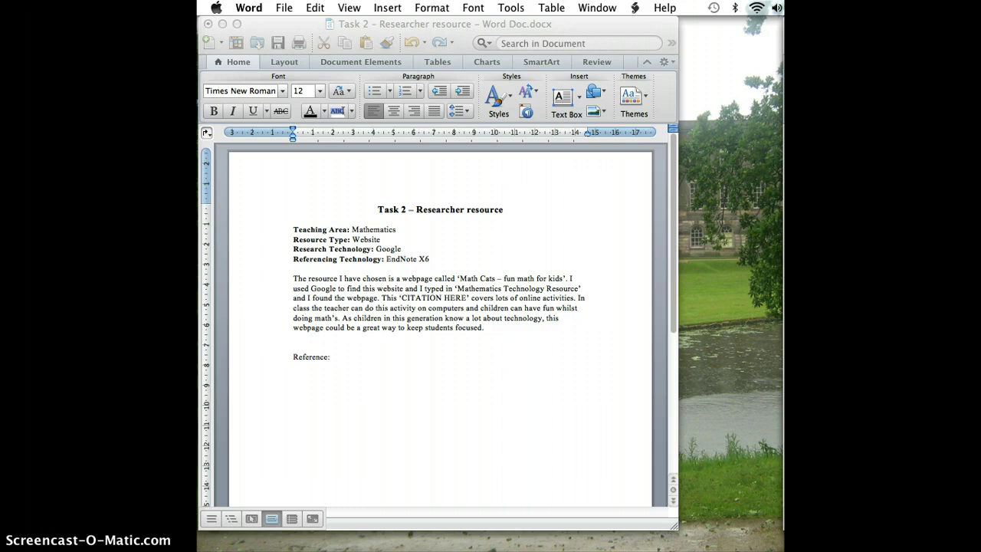
{"action": "left_click", "coordinate": [511, 9]}
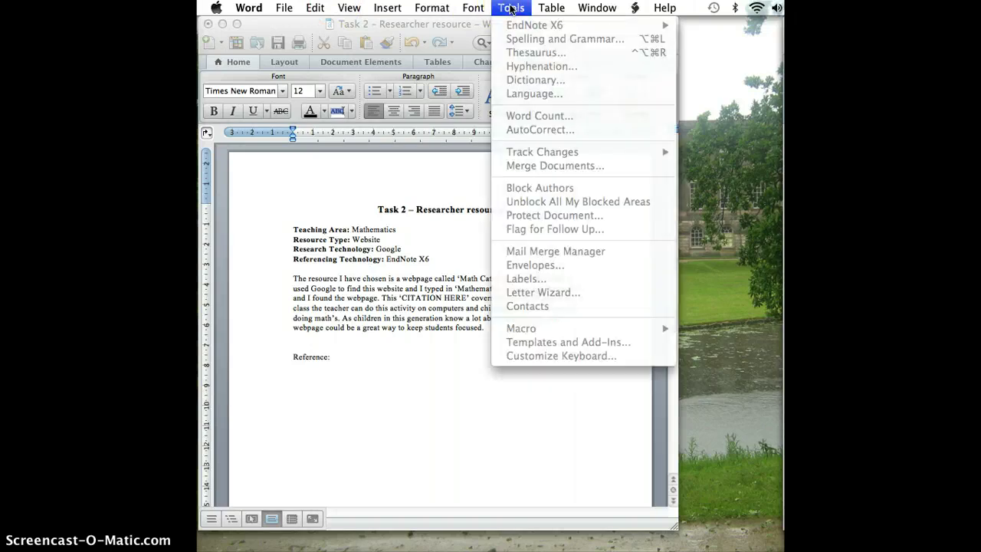
{"action": "left_click", "coordinate": [487, 25]}
{"action": "left_click", "coordinate": [511, 9]}
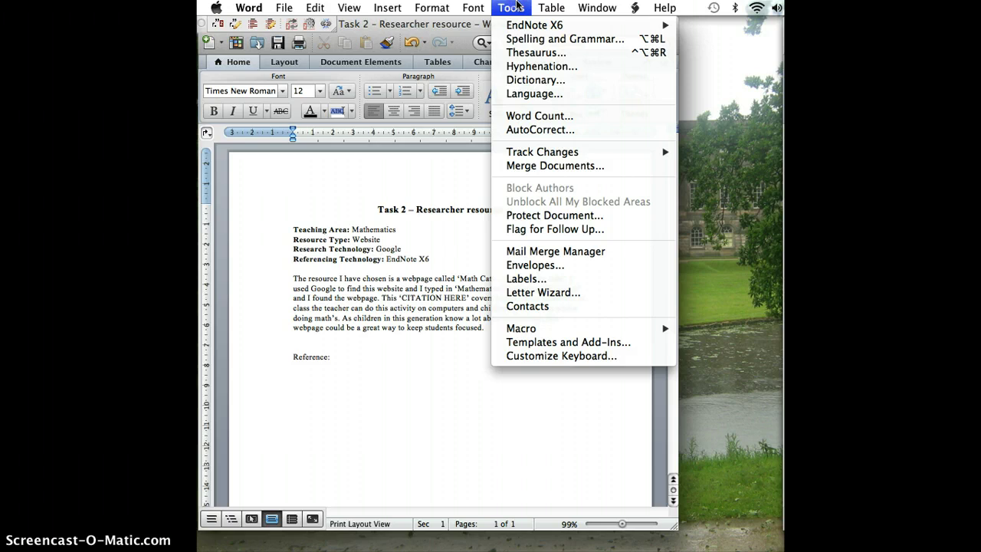
{"action": "mouse_move", "coordinate": [523, 27]}
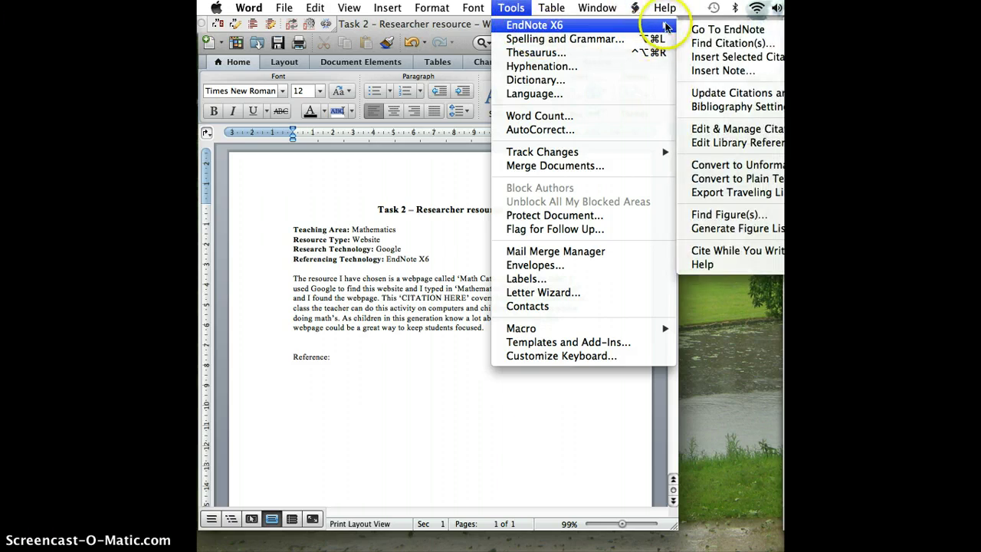
{"action": "left_click", "coordinate": [714, 46]}
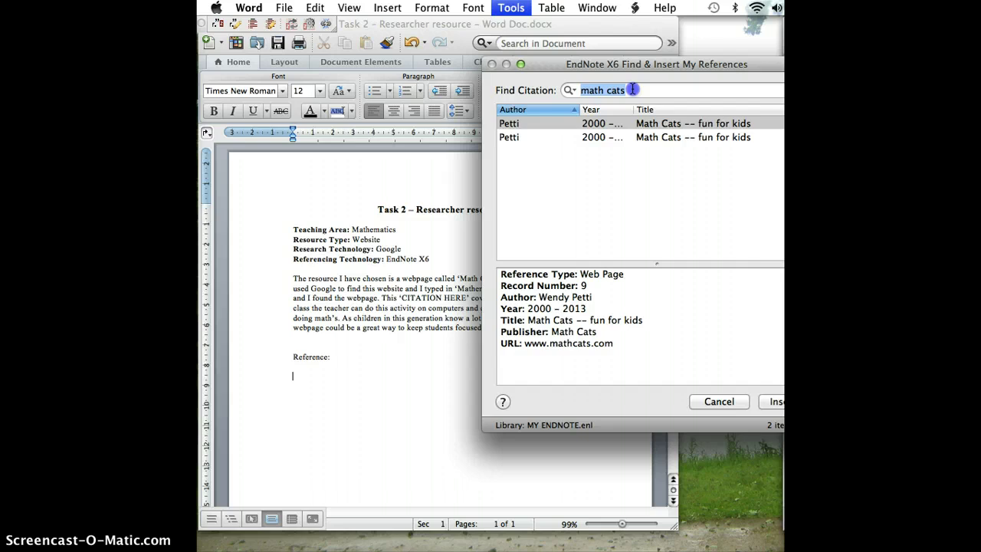
{"action": "left_click", "coordinate": [632, 89]}
{"action": "key", "text": "Return"}
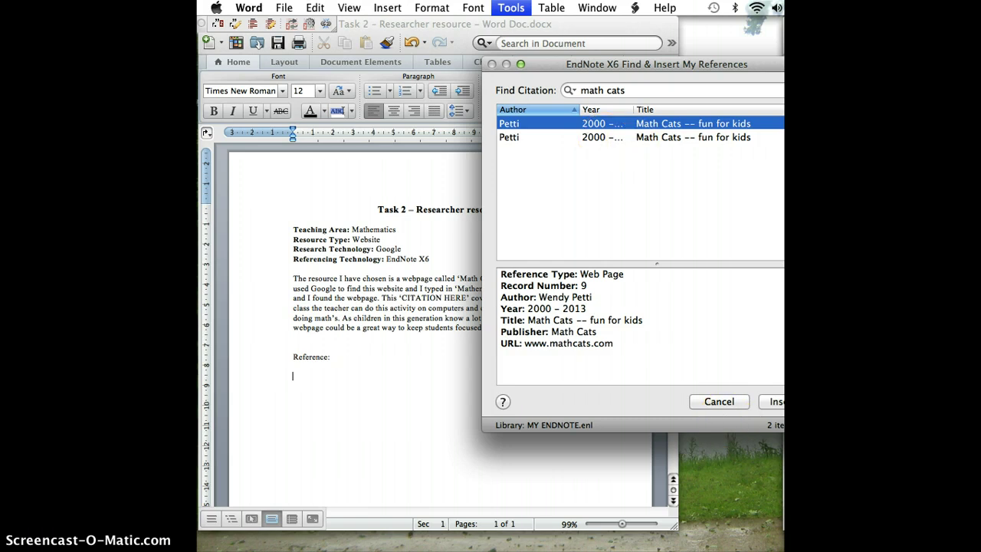
{"action": "left_click", "coordinate": [775, 401]}
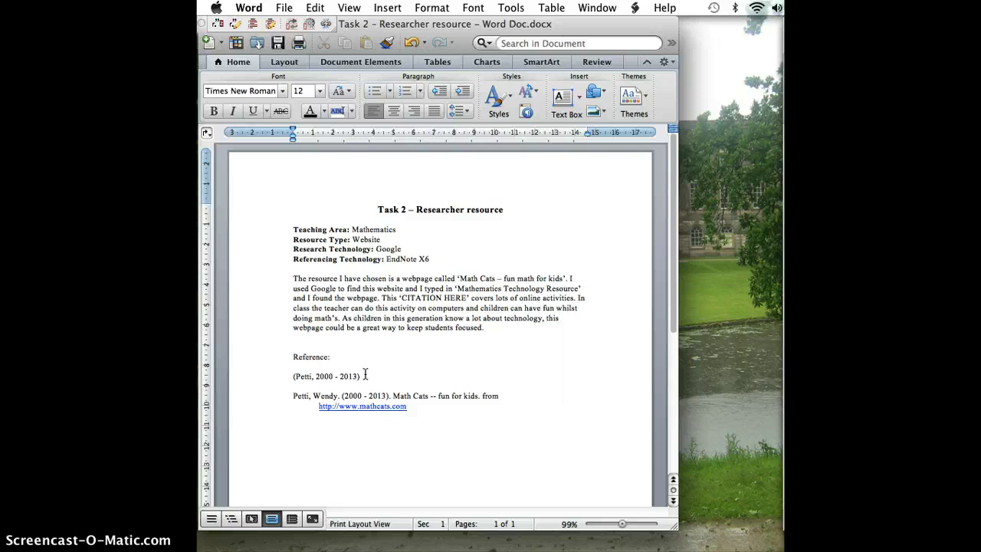
Move the in-text citation from below "Reference:" into the paragraph, replacing the 'CITATION HERE' placeholder.
{"action": "left_click_drag", "start_coordinate": [364, 375], "coordinate": [293, 375]}
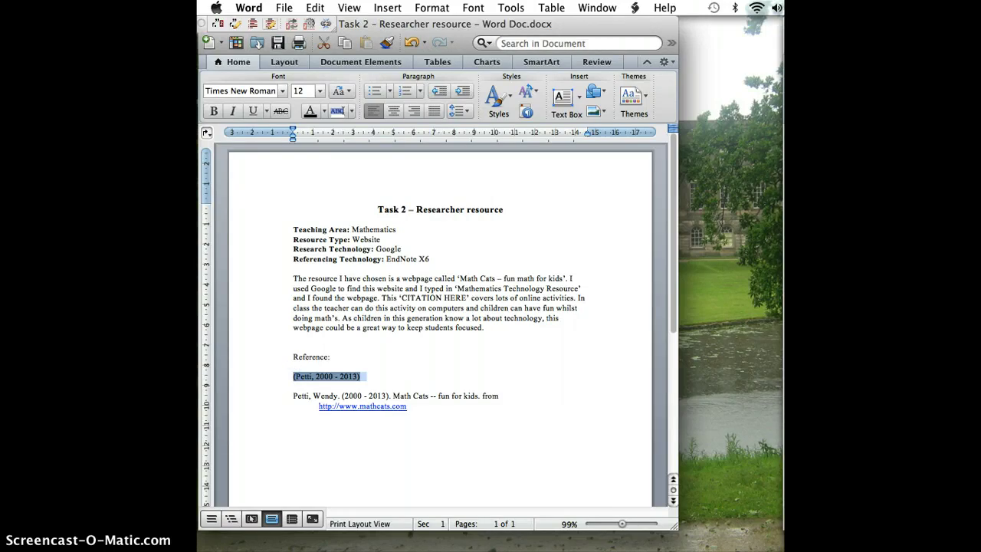
{"action": "left_click", "coordinate": [311, 7]}
{"action": "left_click", "coordinate": [321, 77]}
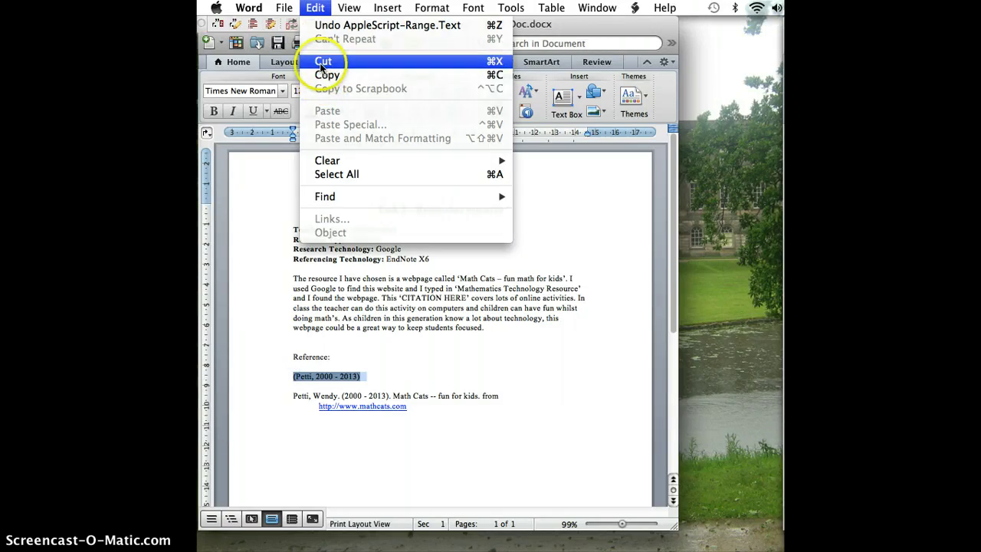
{"action": "left_click", "coordinate": [320, 62]}
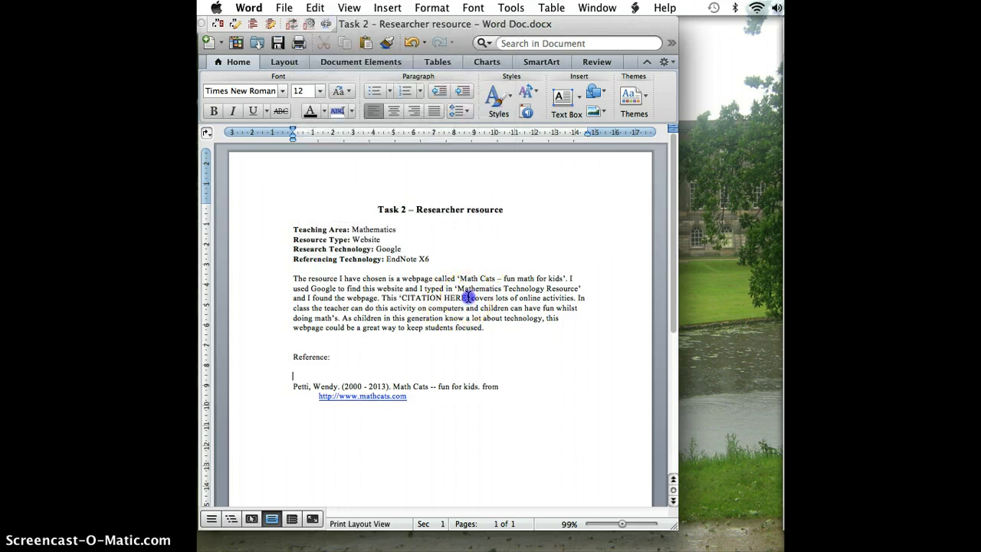
{"action": "left_click_drag", "start_coordinate": [469, 299], "coordinate": [412, 301]}
{"action": "key", "text": "BackSpace"}
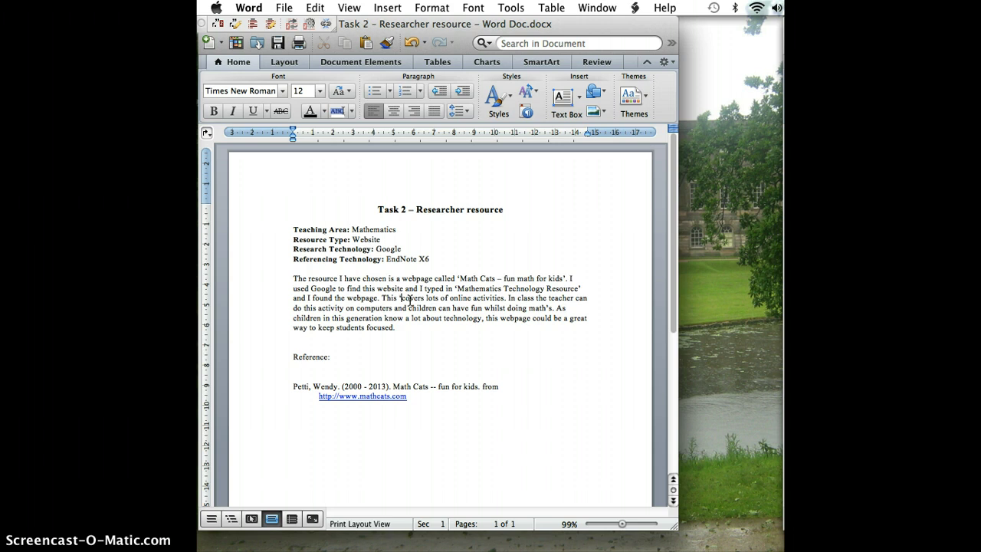
{"action": "left_click", "coordinate": [316, 8]}
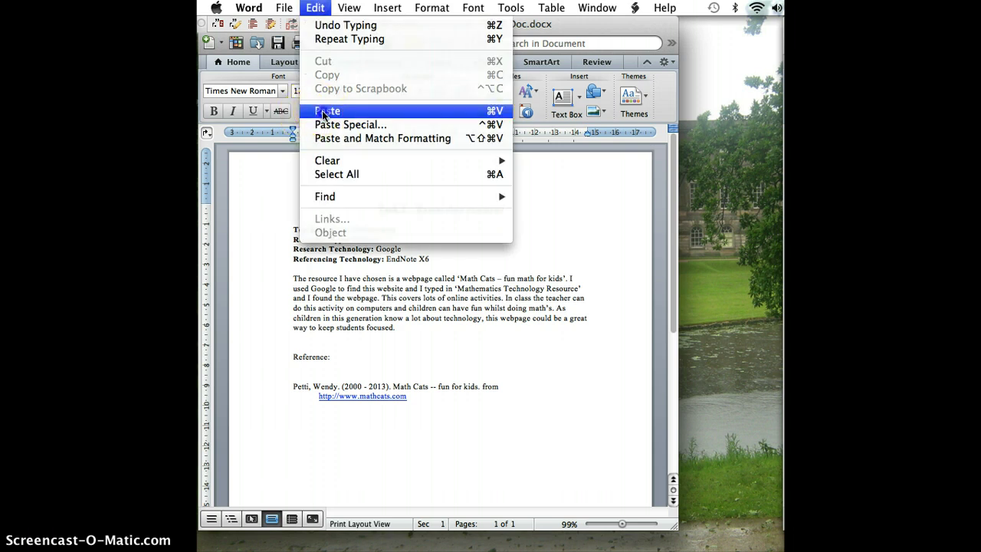
{"action": "left_click", "coordinate": [329, 108]}
Remove the line break after the citation in the paragraph and the extra blank line above the bibliography entry.
{"action": "left_click", "coordinate": [293, 308]}
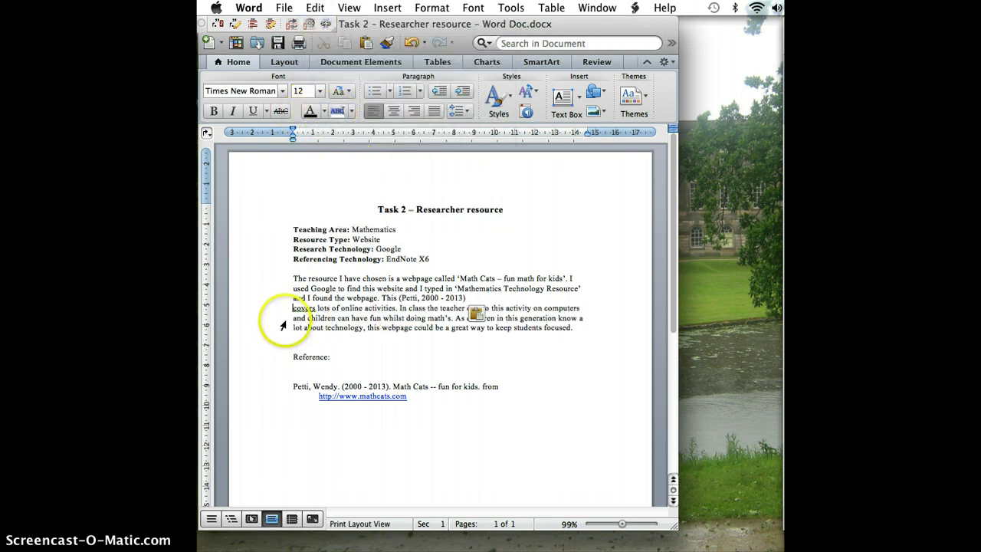
{"action": "key", "text": "BackSpace"}
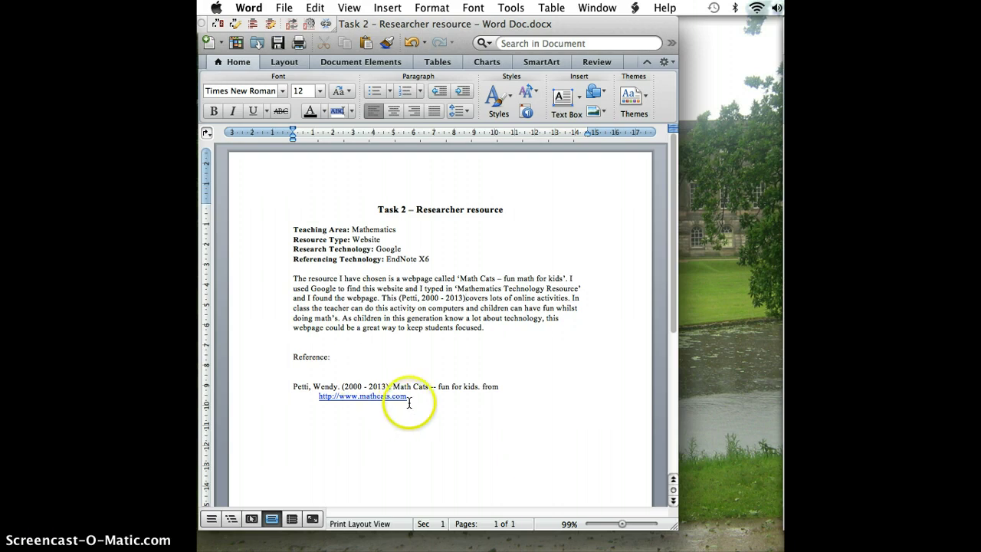
{"action": "left_click", "coordinate": [303, 372]}
{"action": "key", "text": "BackSpace"}
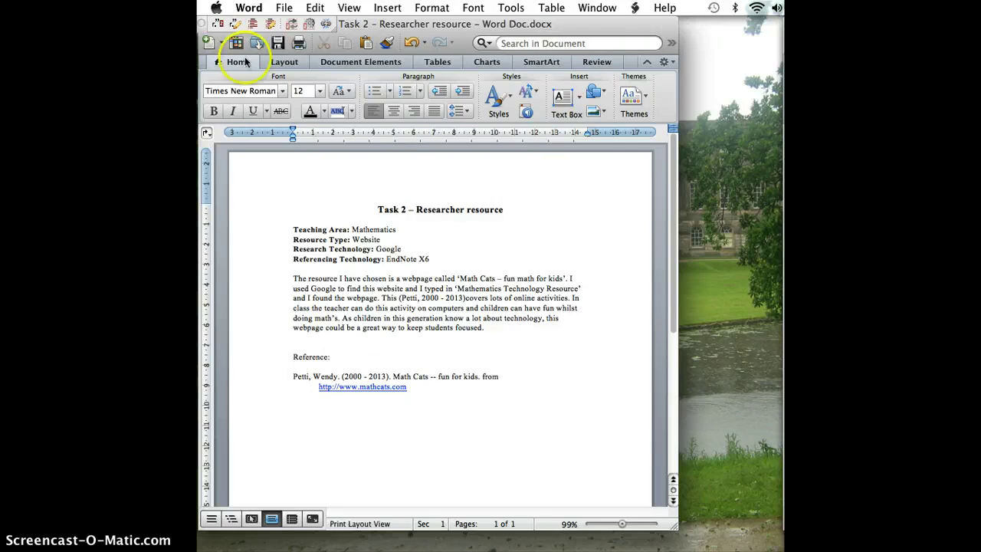
Try to save the Word document in its current location.
{"action": "left_click", "coordinate": [284, 7]}
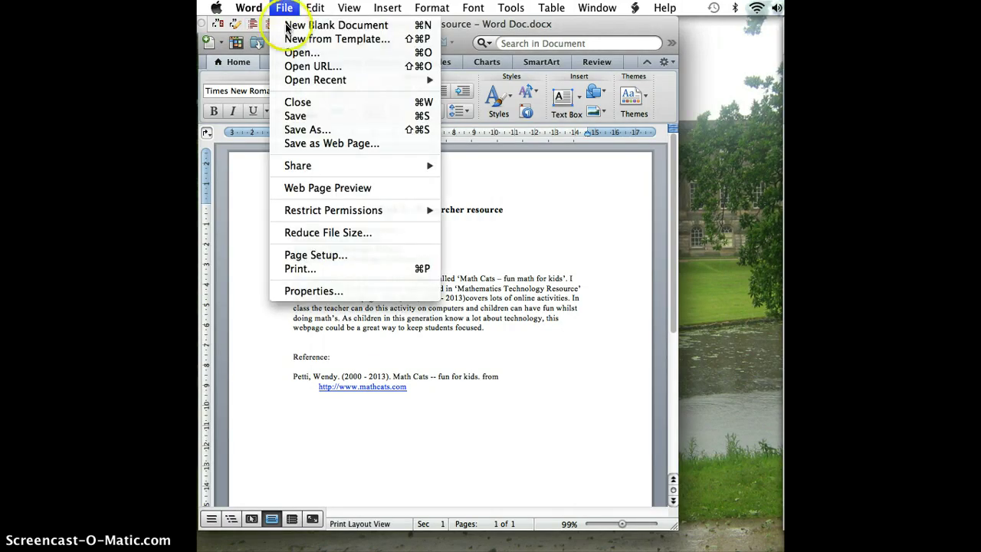
{"action": "left_click", "coordinate": [291, 116]}
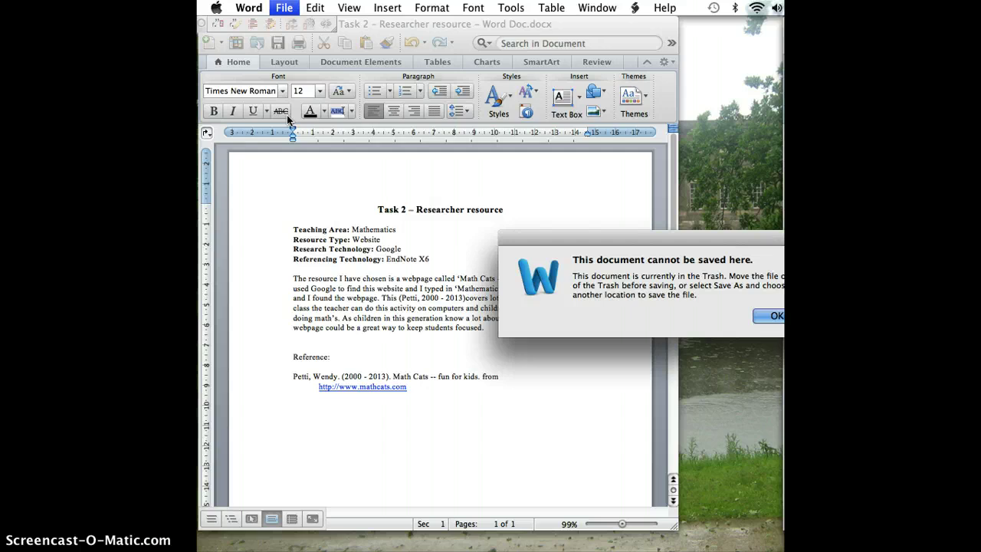
{"action": "left_click", "coordinate": [760, 318]}
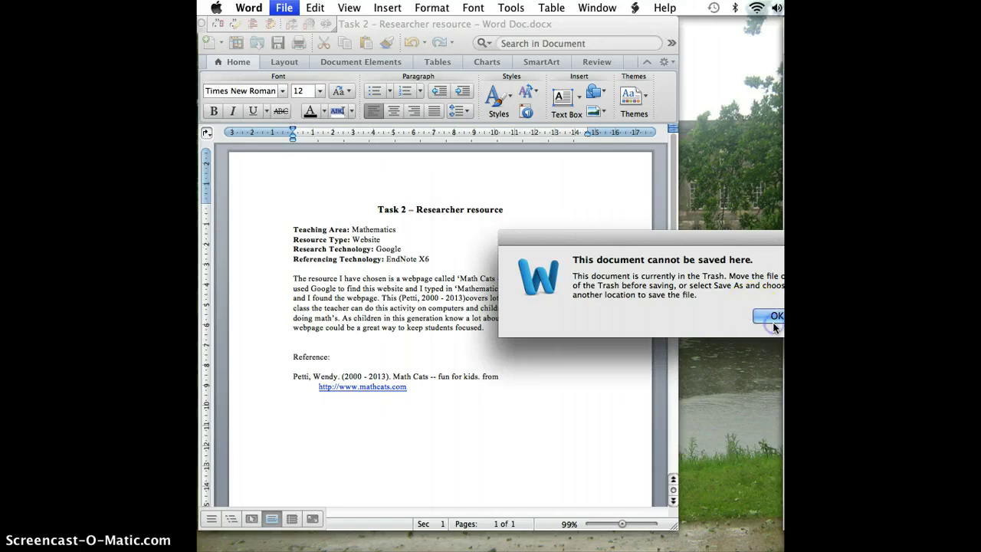
{"action": "left_click", "coordinate": [771, 321]}
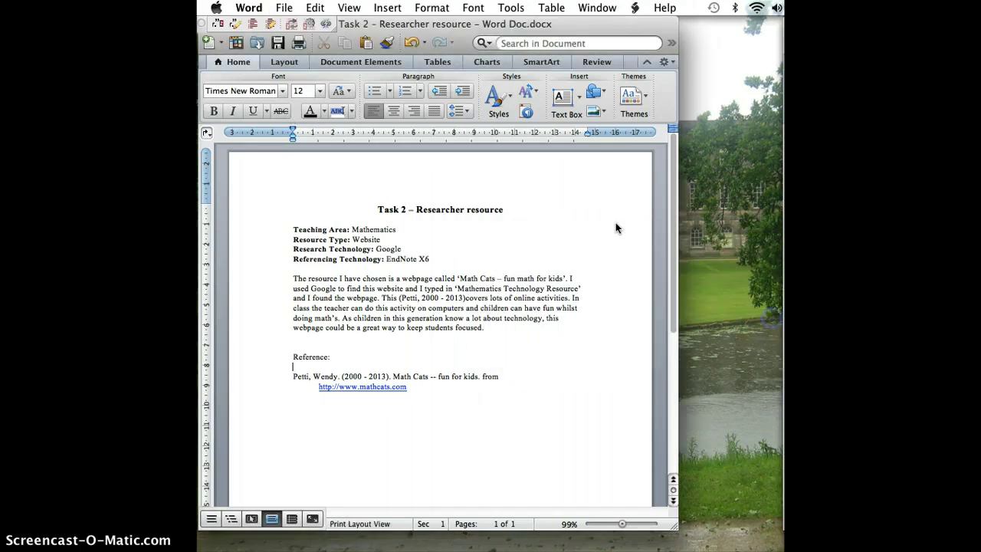
Save the document as "Task 2" in the Documents folder.
{"action": "left_click", "coordinate": [284, 7]}
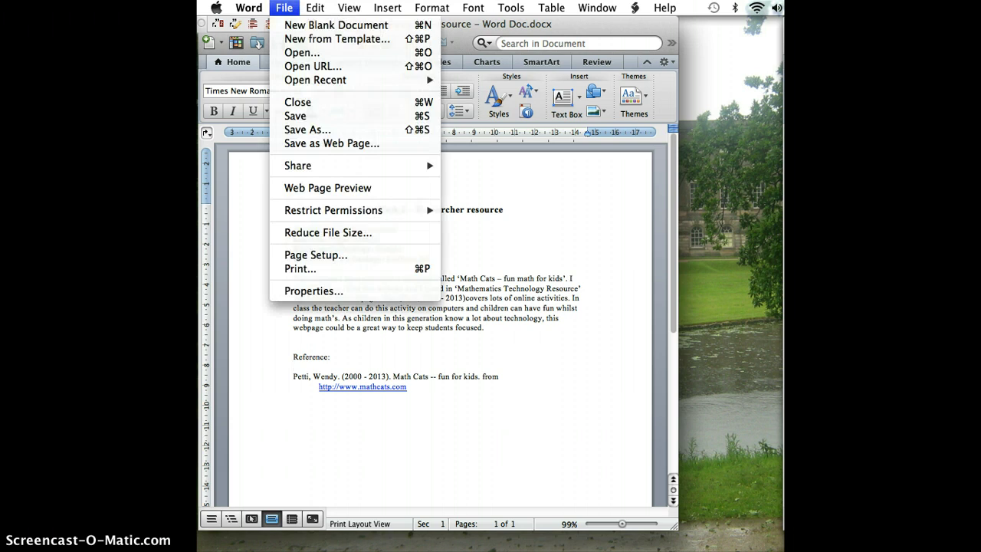
{"action": "left_click", "coordinate": [289, 130]}
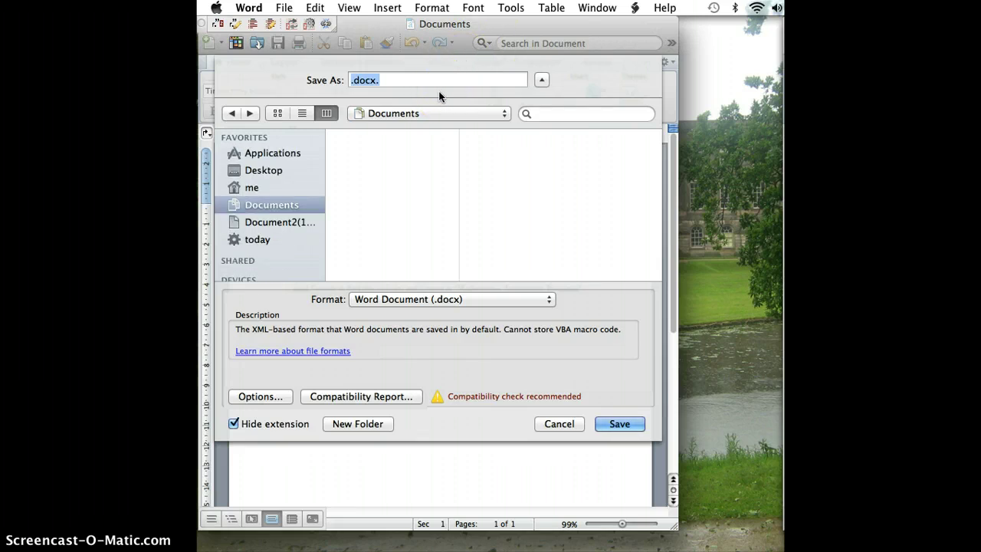
{"action": "type", "text": "Task 2"}
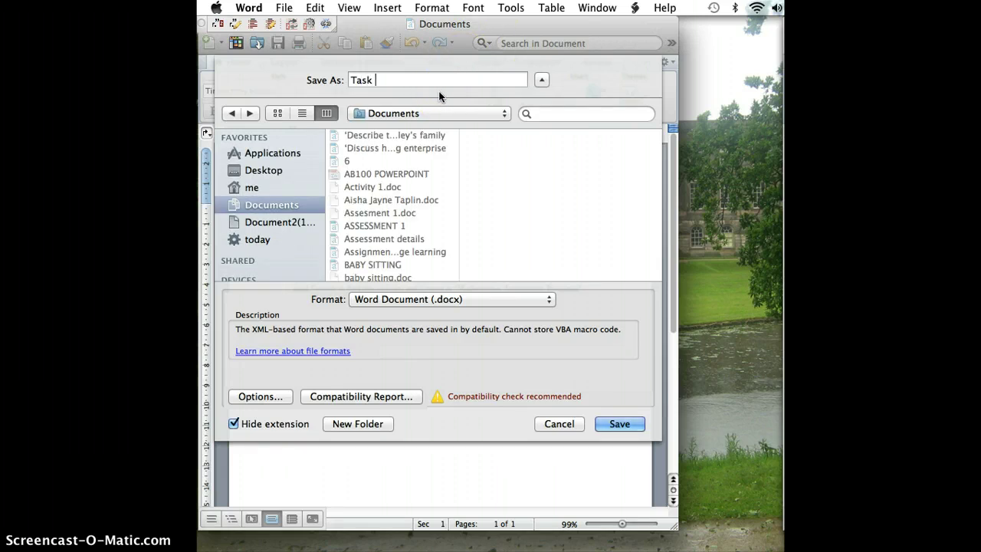
{"action": "left_click", "coordinate": [620, 425]}
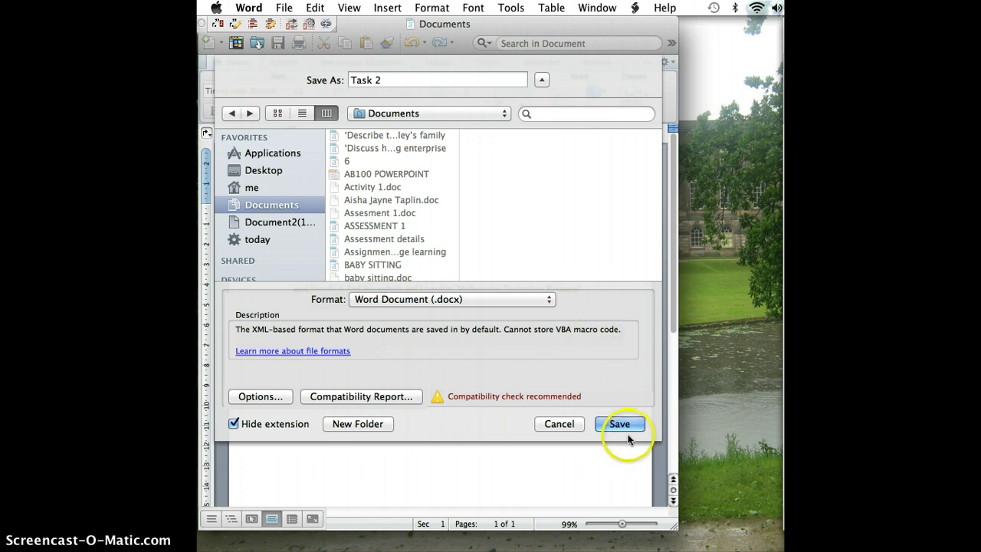